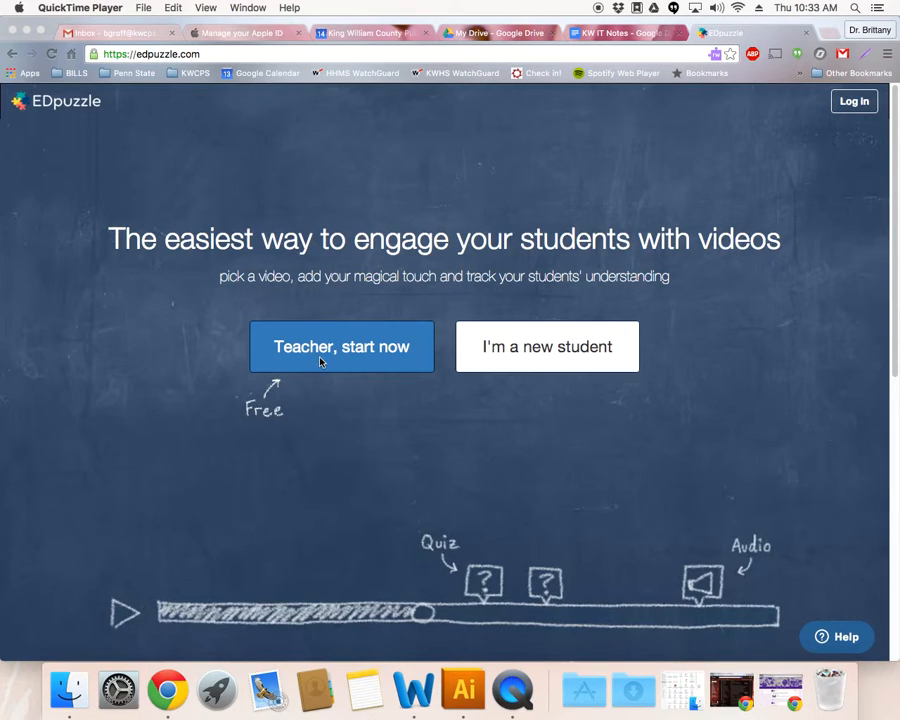
# Step: Log in as a teacher with the Google account and dismiss the school search prompt
pyautogui.click(855, 106)
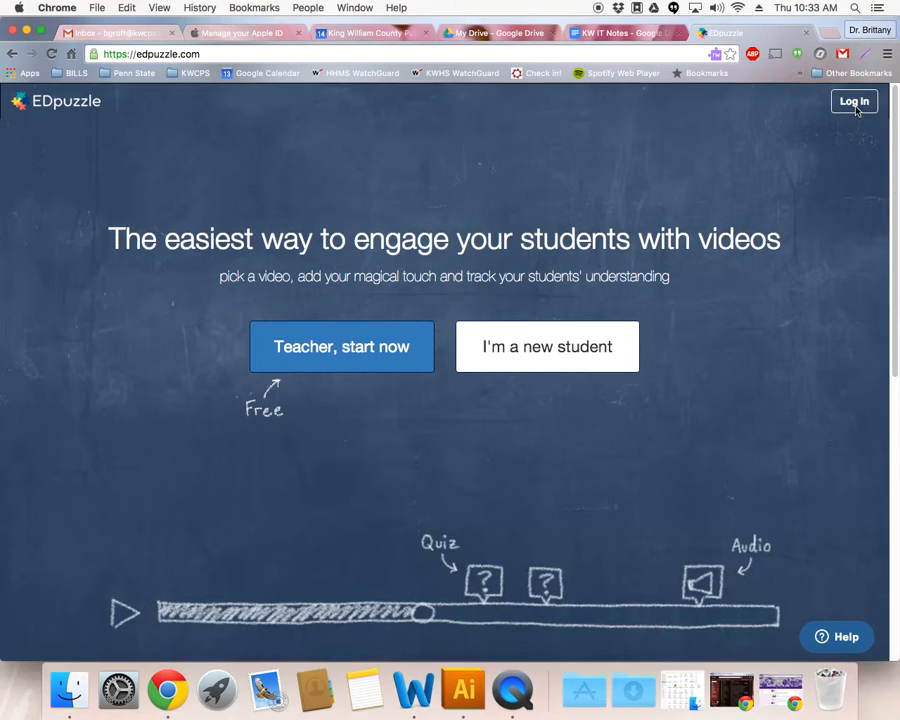
pyautogui.click(857, 102)
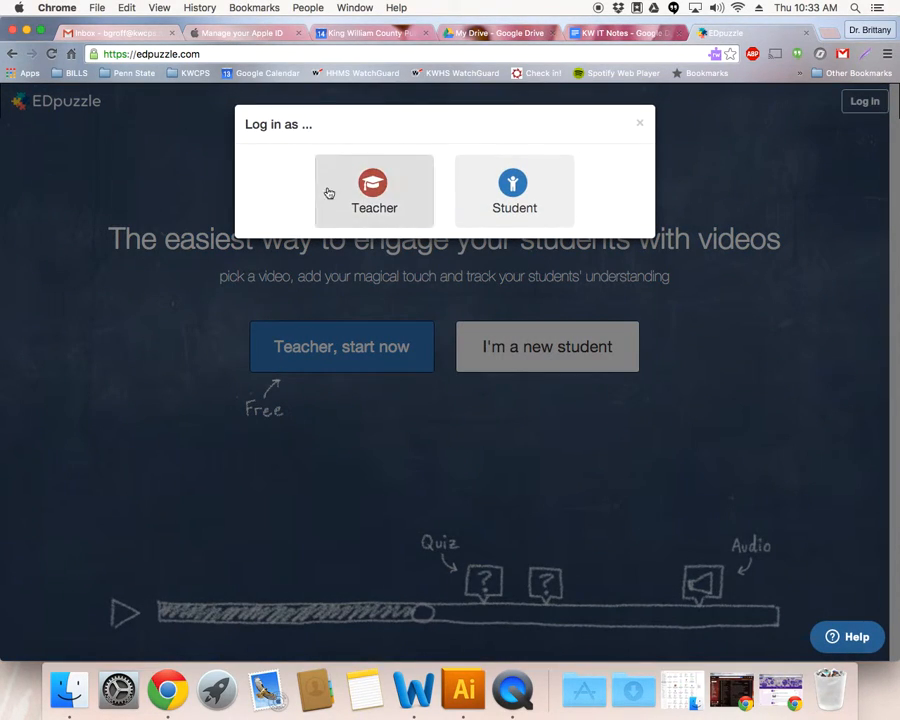
pyautogui.click(404, 209)
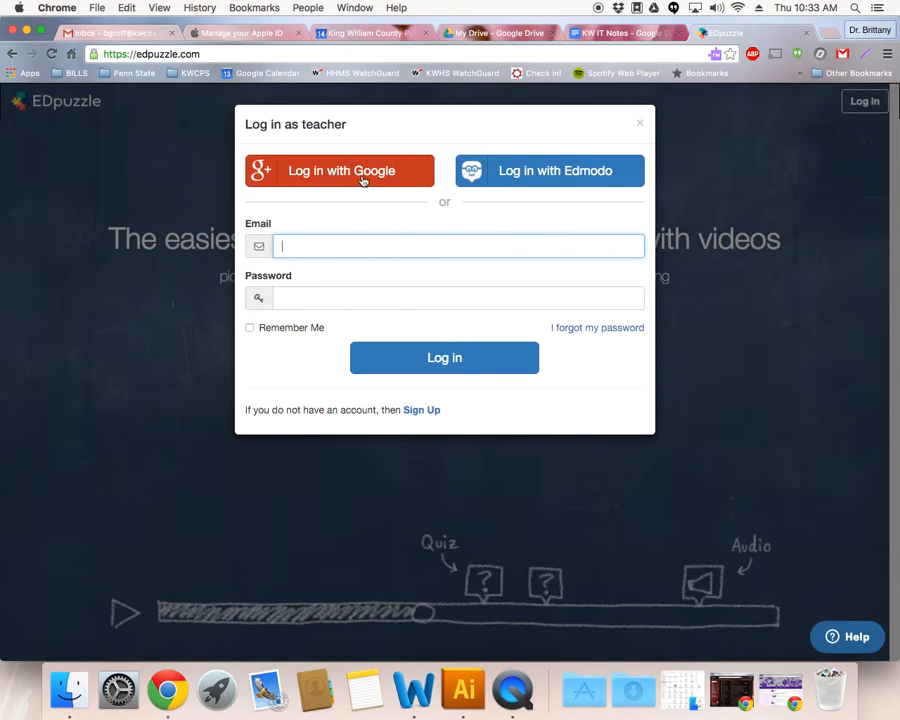
pyautogui.click(359, 181)
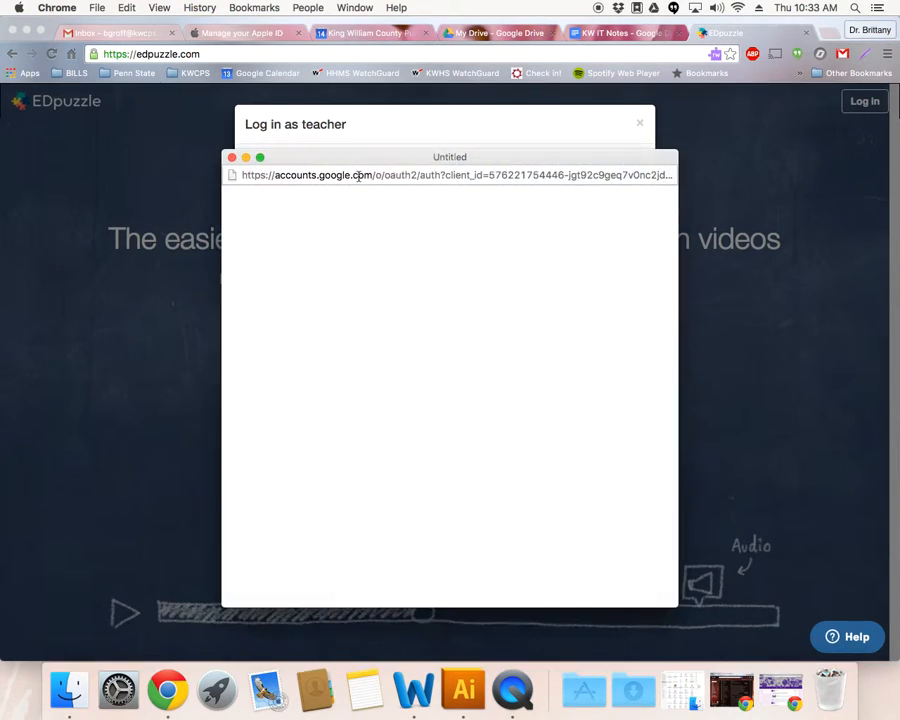
pyautogui.click(446, 289)
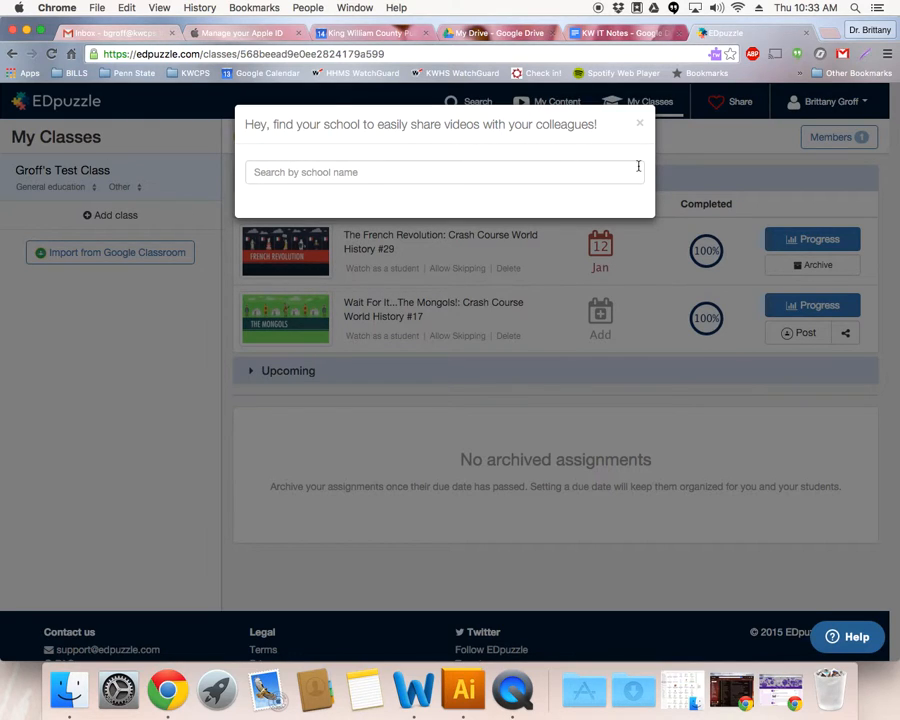
pyautogui.click(639, 124)
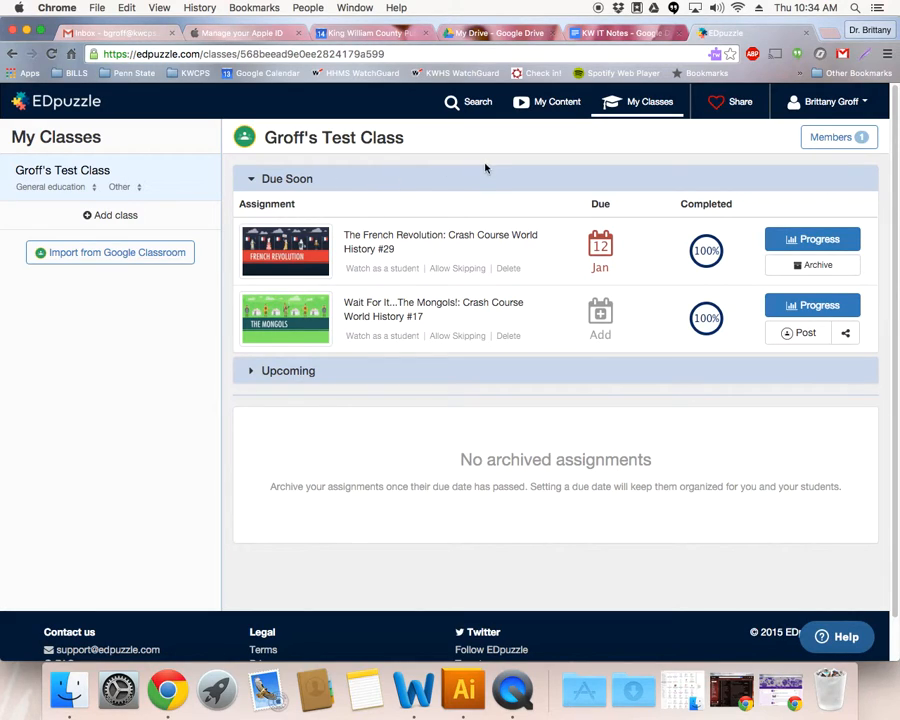
# Step: Open the Crash Course video "Wait For It...The Mongols!" for editing and crop its end to 0:09
pyautogui.click(490, 105)
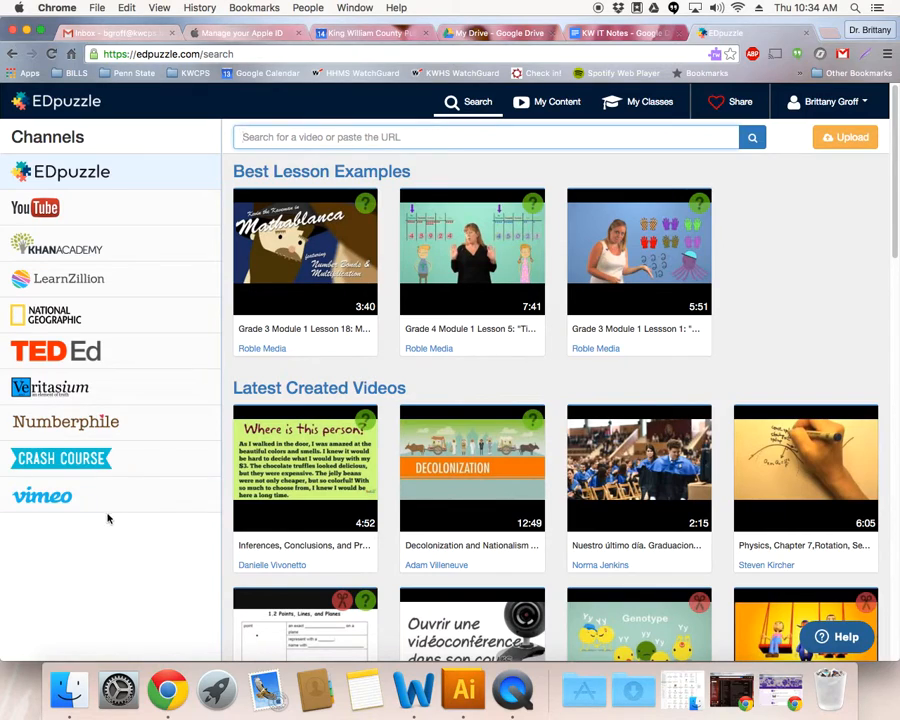
pyautogui.click(94, 466)
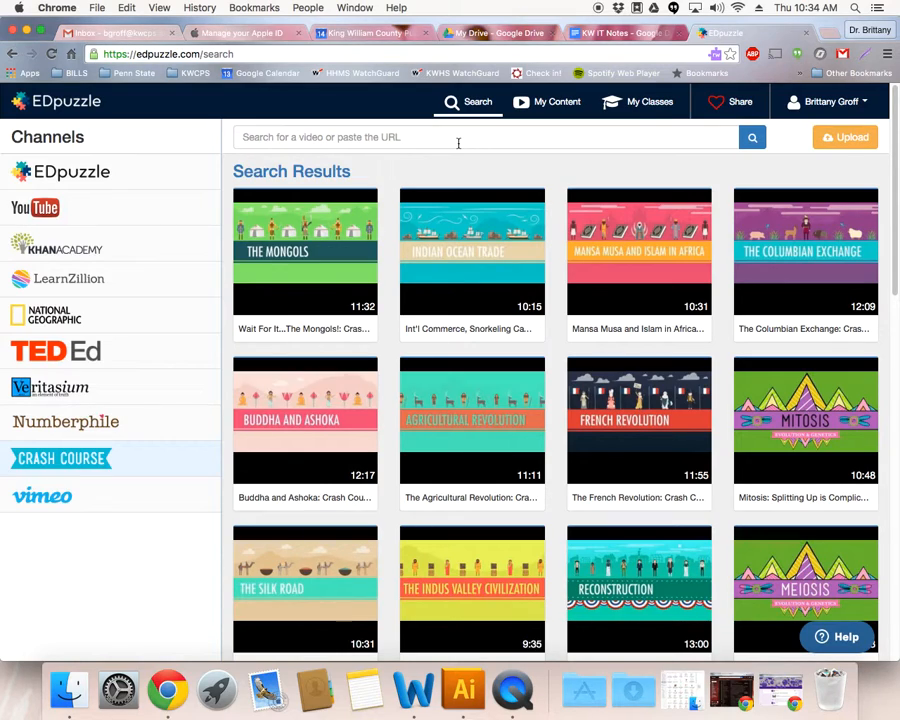
pyautogui.moveTo(340, 250)
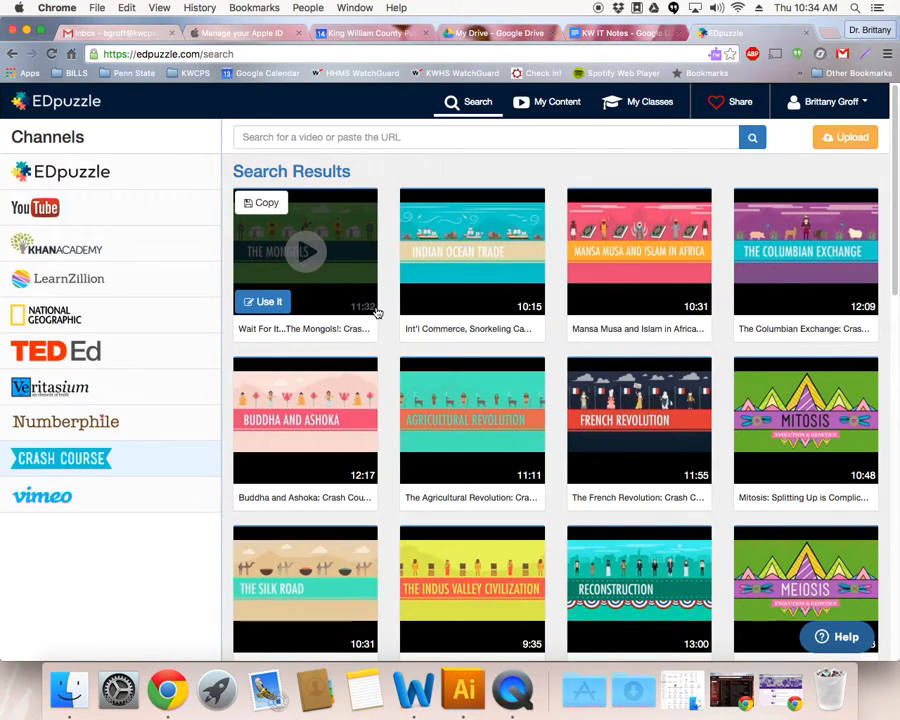
pyautogui.click(270, 305)
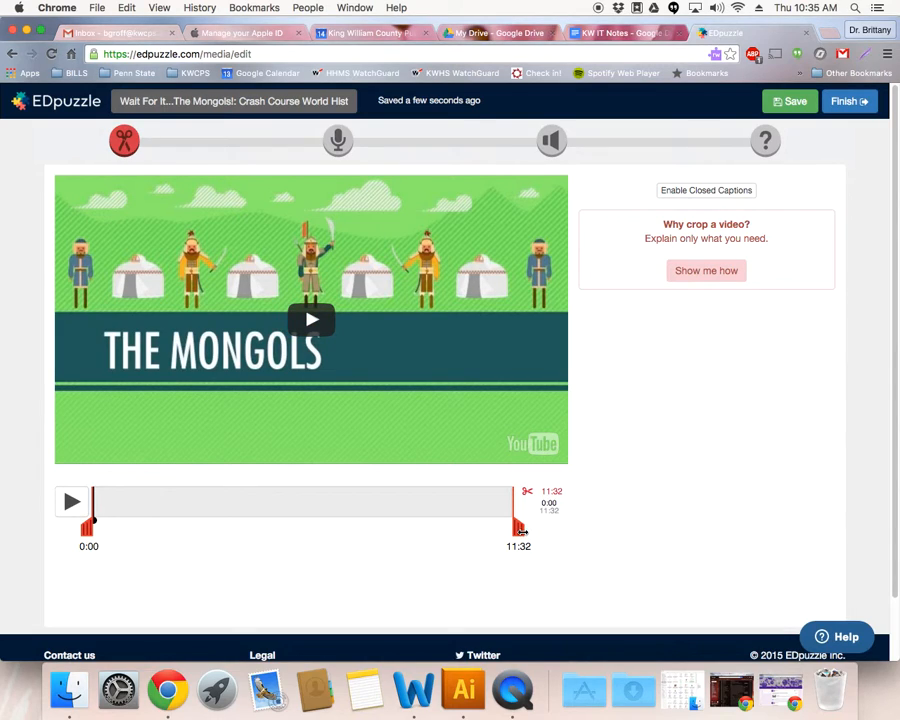
pyautogui.moveTo(519, 530); pyautogui.dragTo(106, 566)
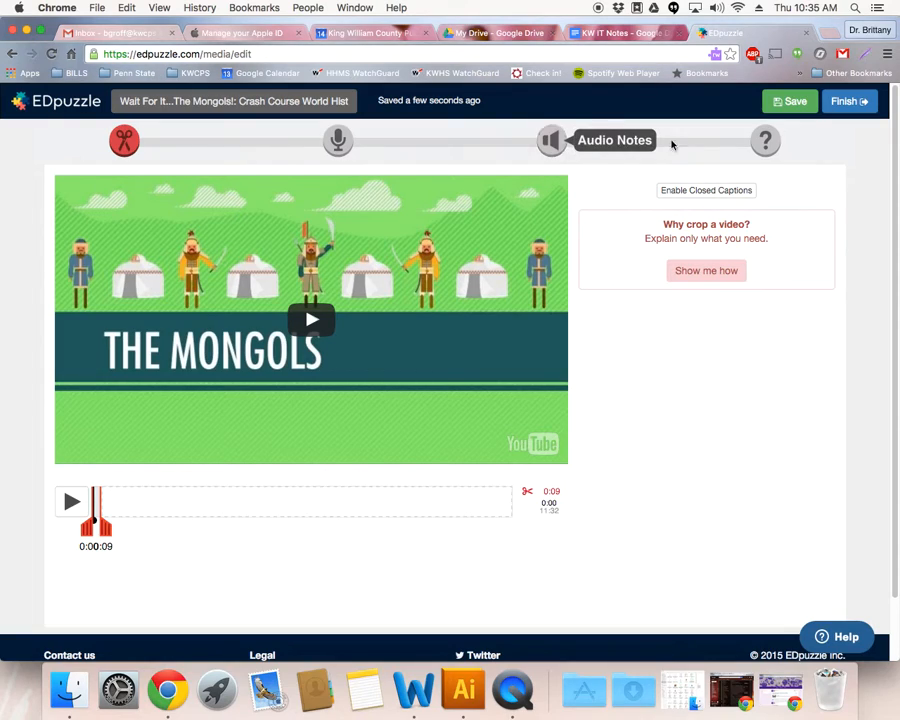
# Step: Play the cropped video to 0:03 and insert the open-ended question "What is this called?" there
pyautogui.click(766, 142)
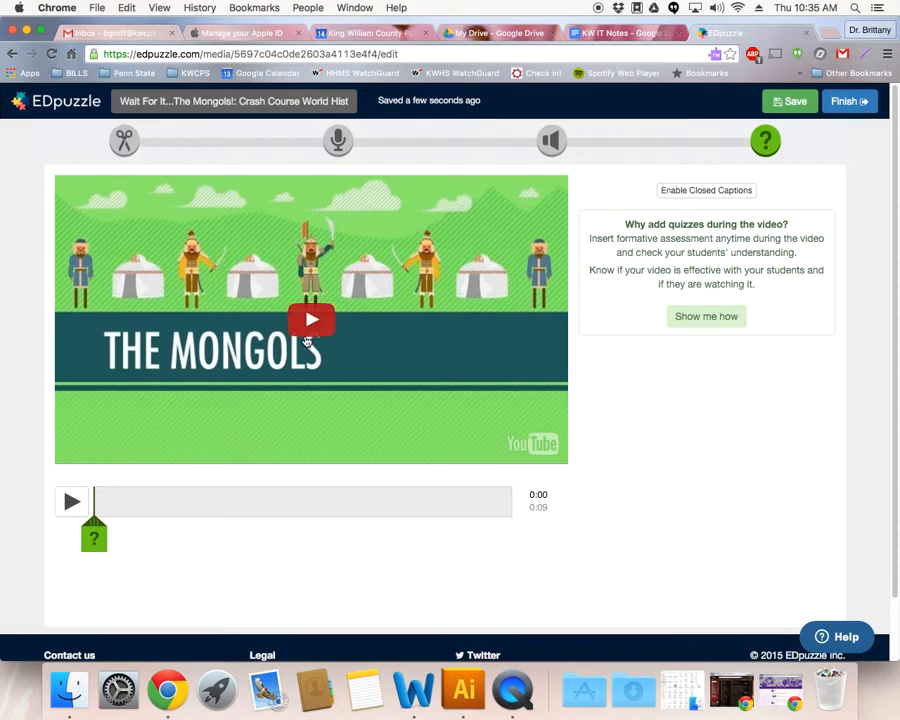
pyautogui.click(311, 332)
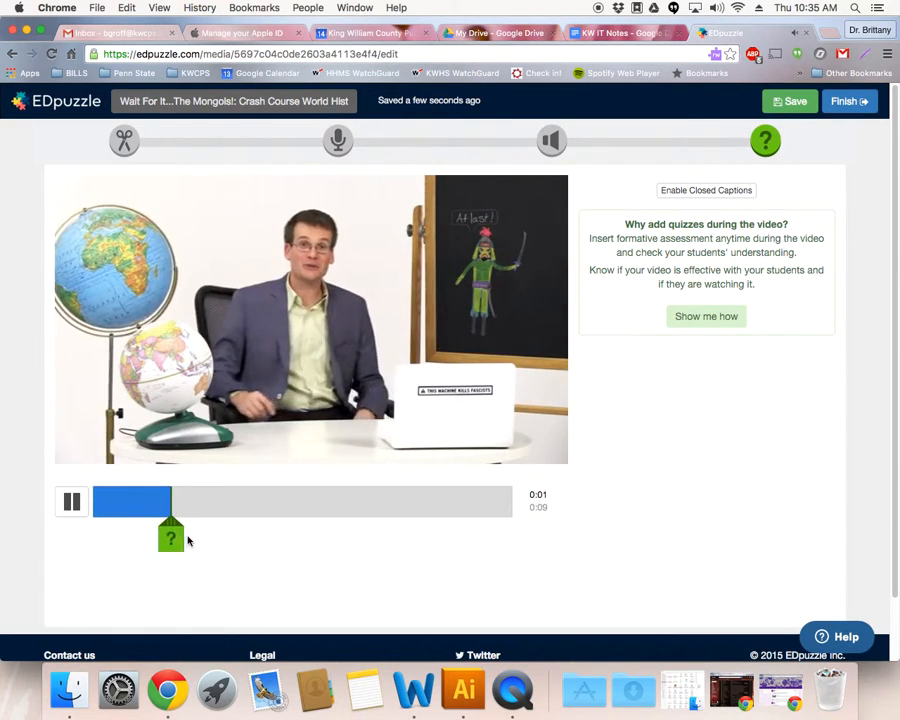
pyautogui.click(78, 510)
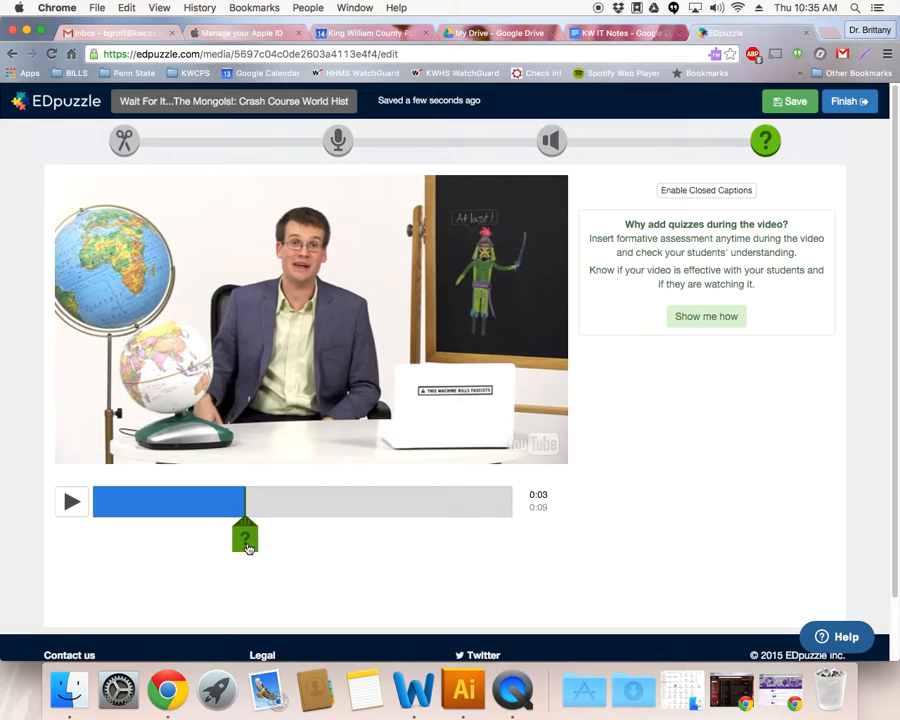
pyautogui.click(246, 540)
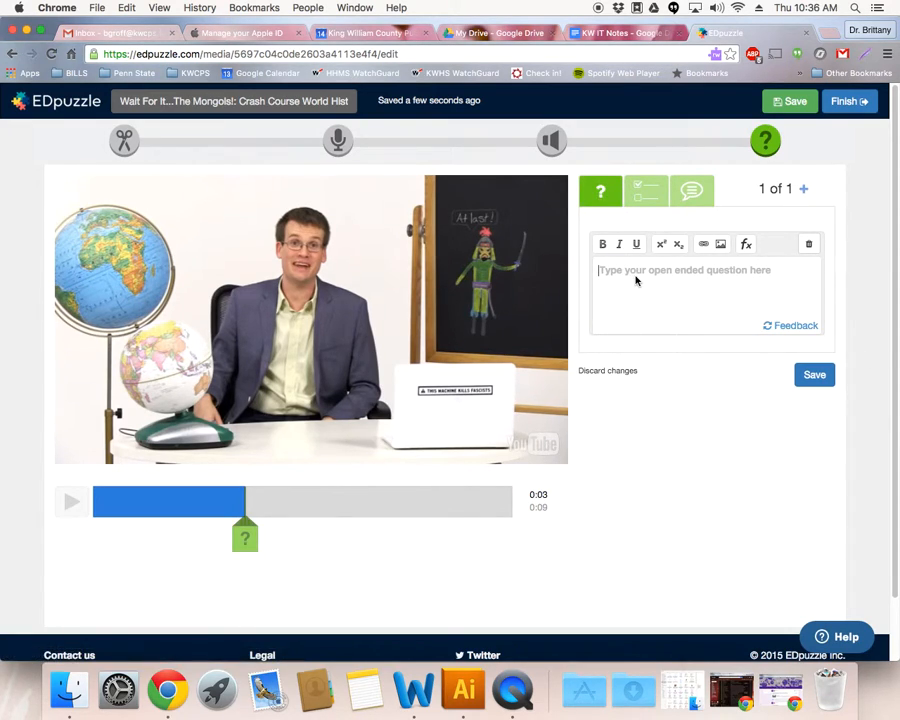
pyautogui.write('What is this called?')
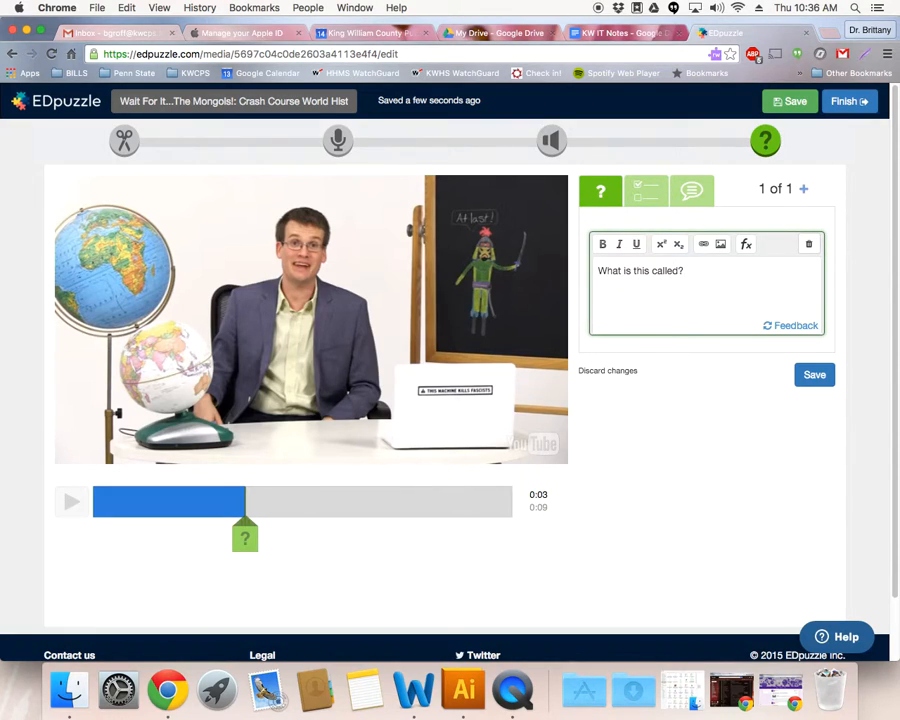
# Step: Add the feedback "The correct response is crash course US History" to the open-ended question and save it
pyautogui.click(805, 330)
pyautogui.write('The correct response is crash c')
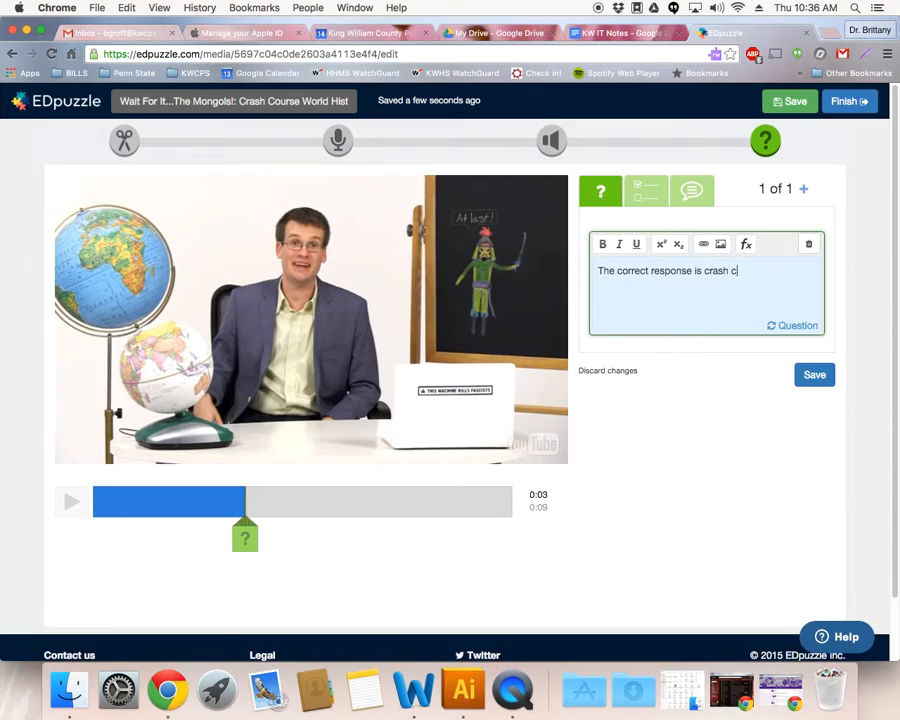
pyautogui.write('ourse US History')
pyautogui.click(815, 376)
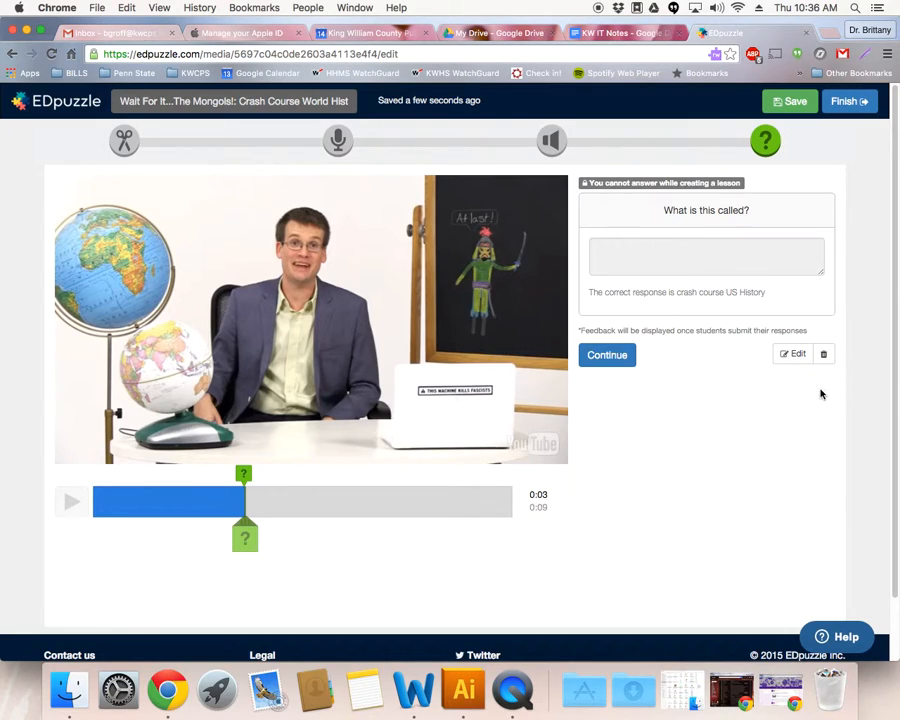
# Step: Resume the video to 0:06 and insert the multiple-choice question "What is the subject of this video?" there
pyautogui.click(617, 366)
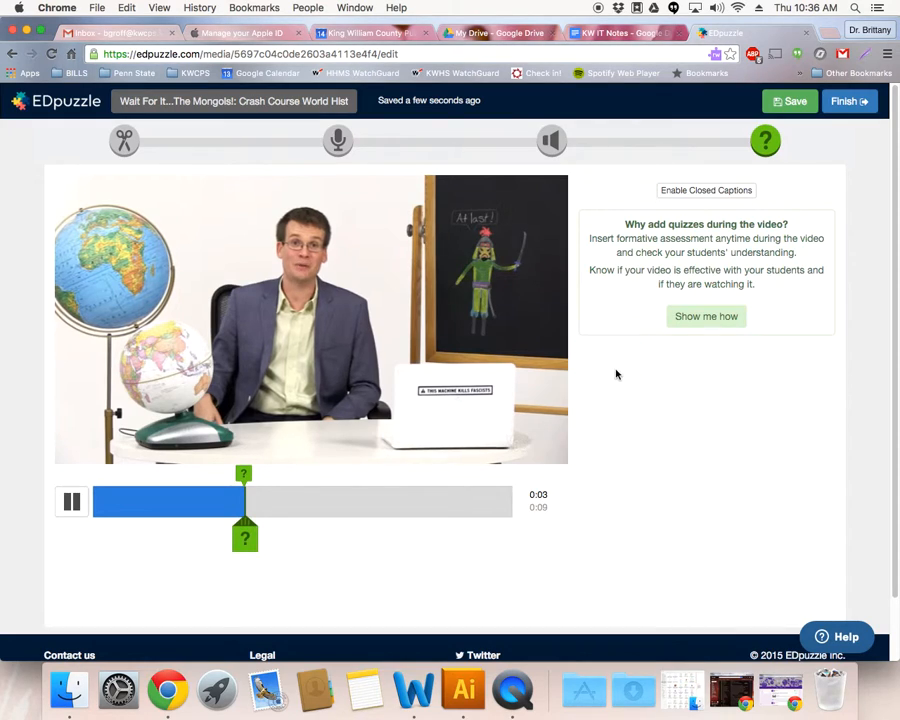
pyautogui.click(72, 503)
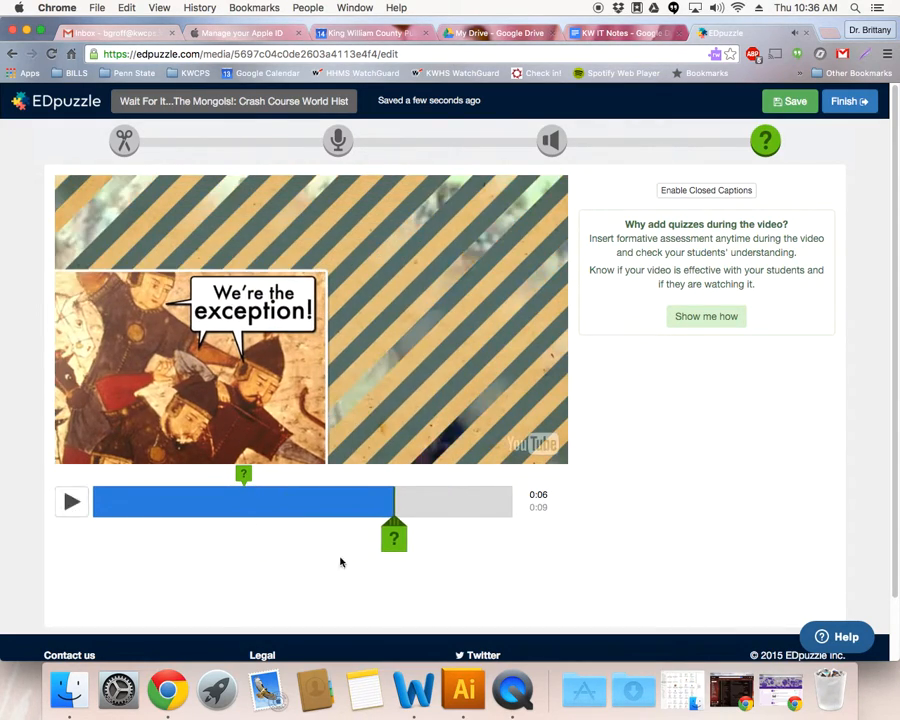
pyautogui.click(394, 538)
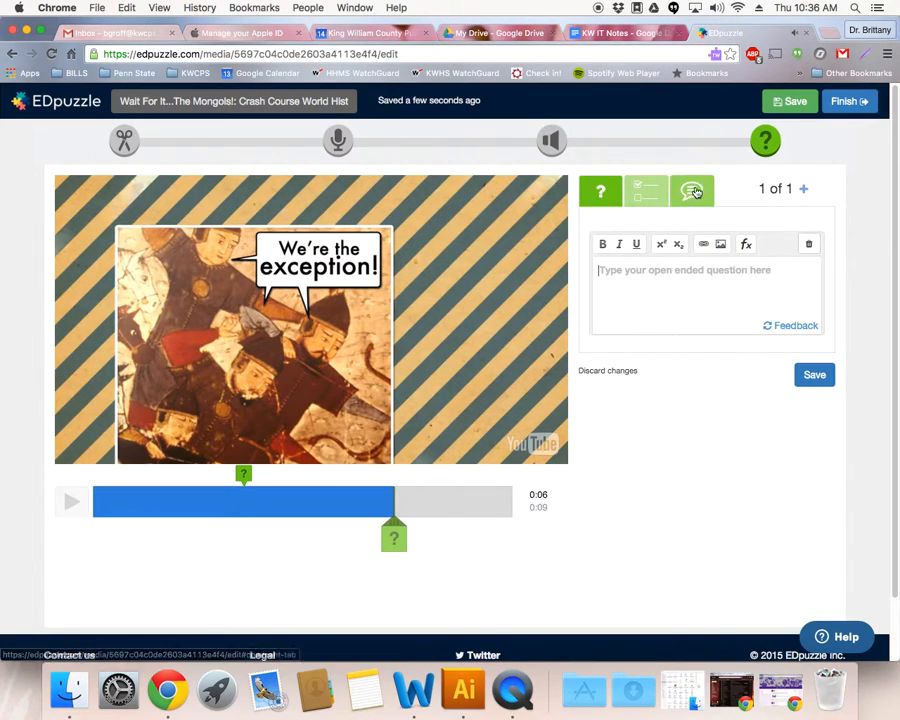
pyautogui.click(643, 191)
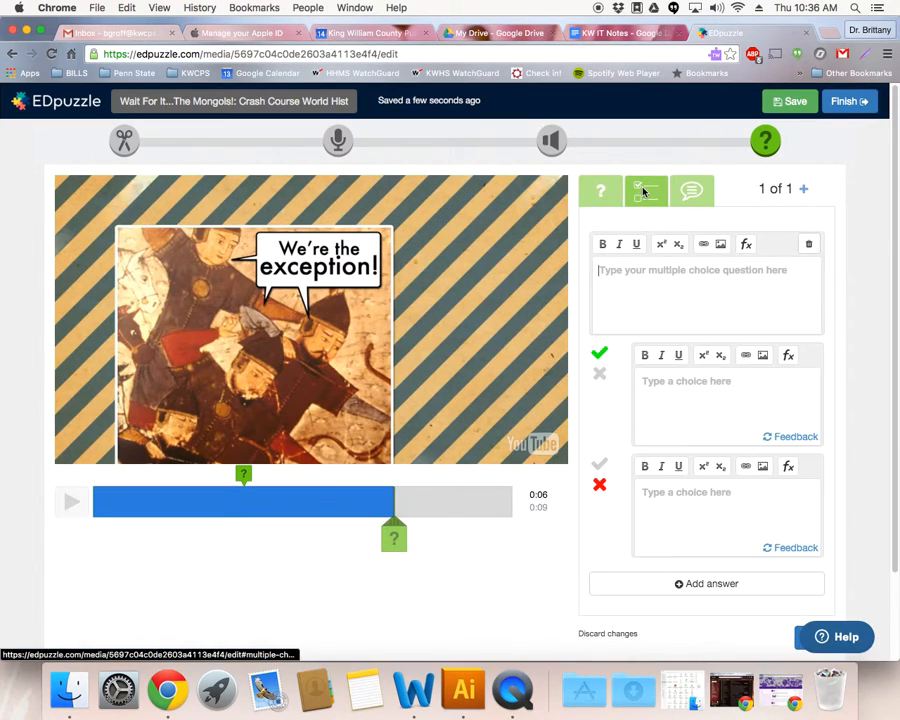
pyautogui.click(697, 196)
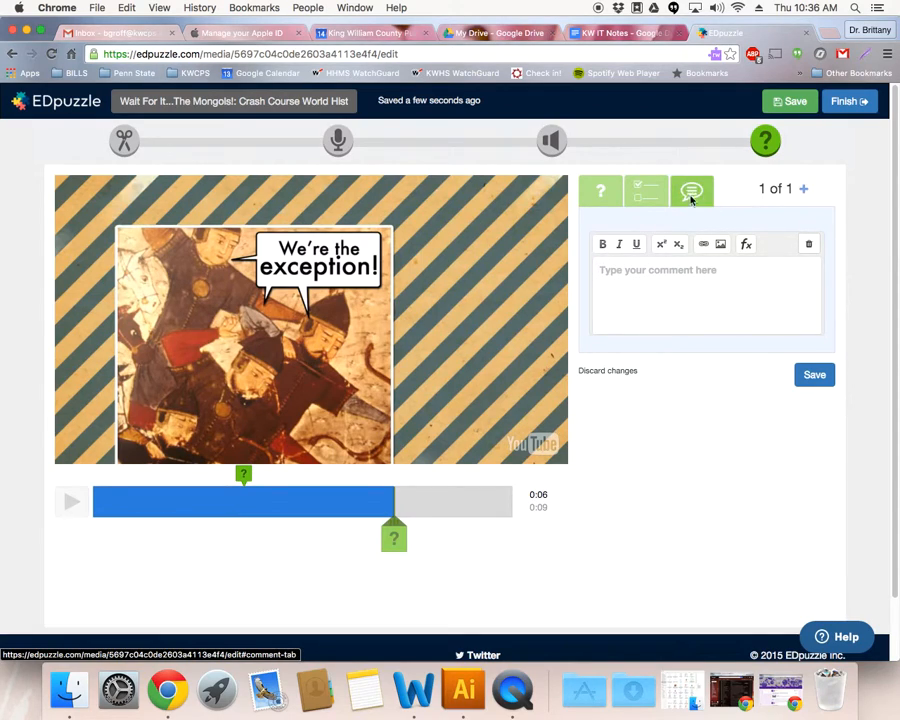
pyautogui.click(659, 196)
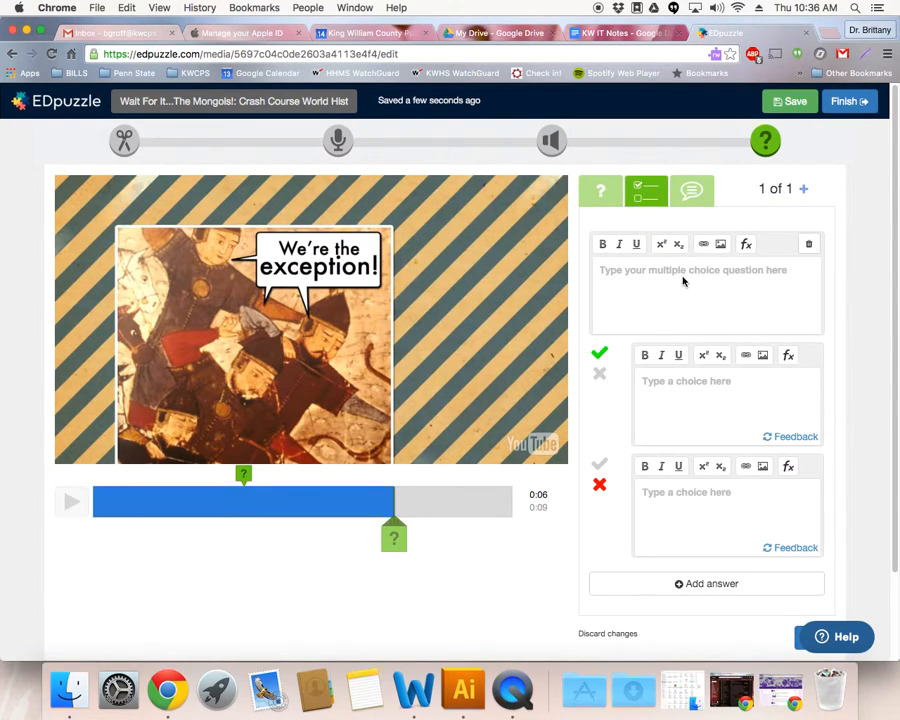
pyautogui.click(684, 281)
pyautogui.write('Wh')
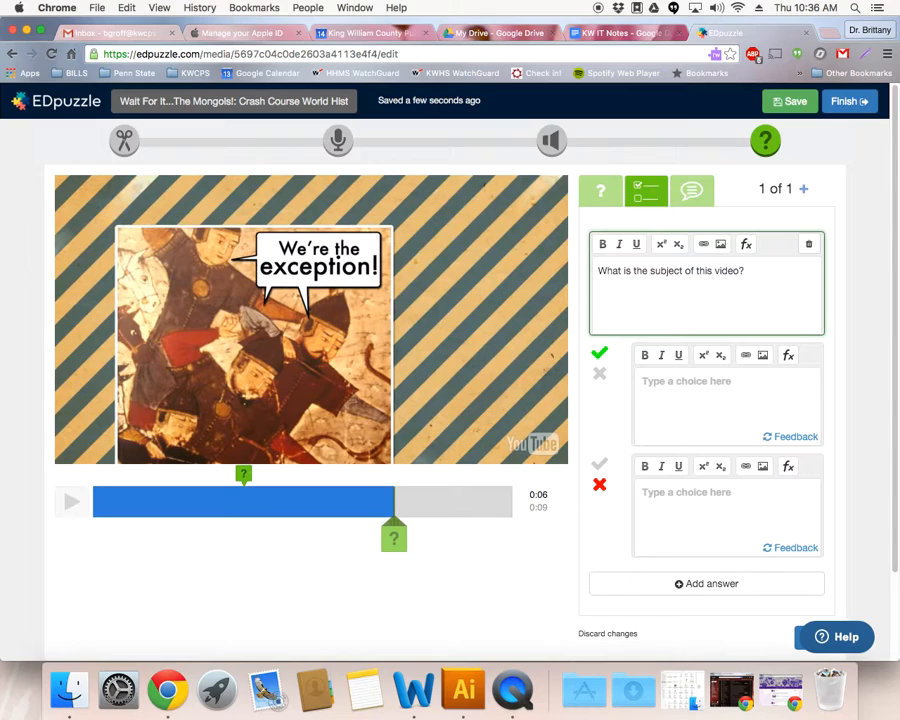
# Step: Enter the choices "Mongols" as correct and "WWII" and "WWI" as incorrect, save the question and continue the video
pyautogui.click(700, 390)
pyautogui.write('Mon')
pyautogui.write('WWII')
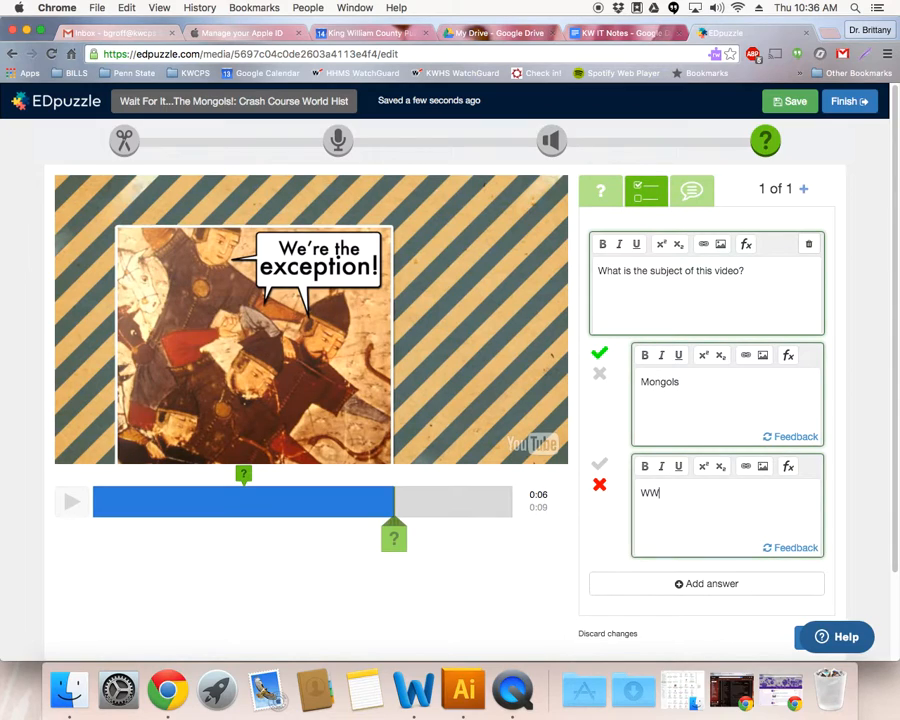
pyautogui.click(686, 584)
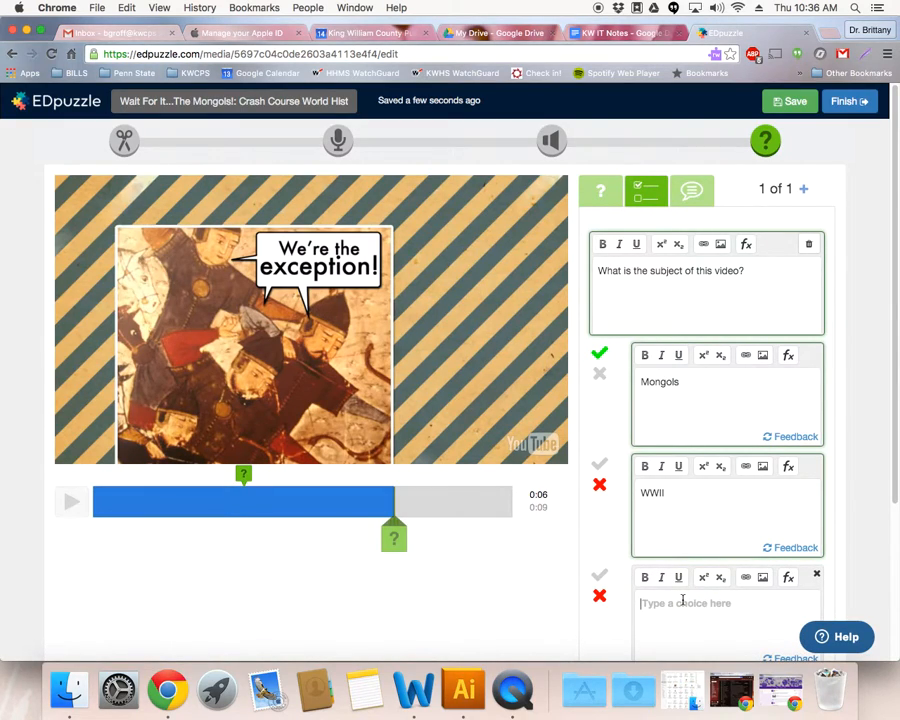
pyautogui.click(683, 600)
pyautogui.write('WWI')
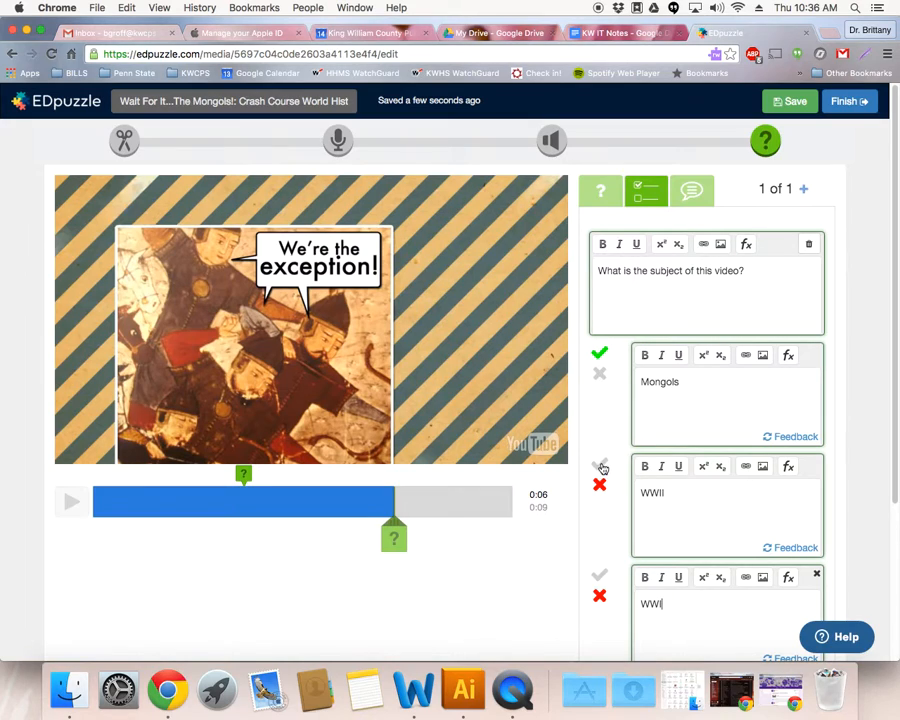
pyautogui.scroll(-3, 600, 590)
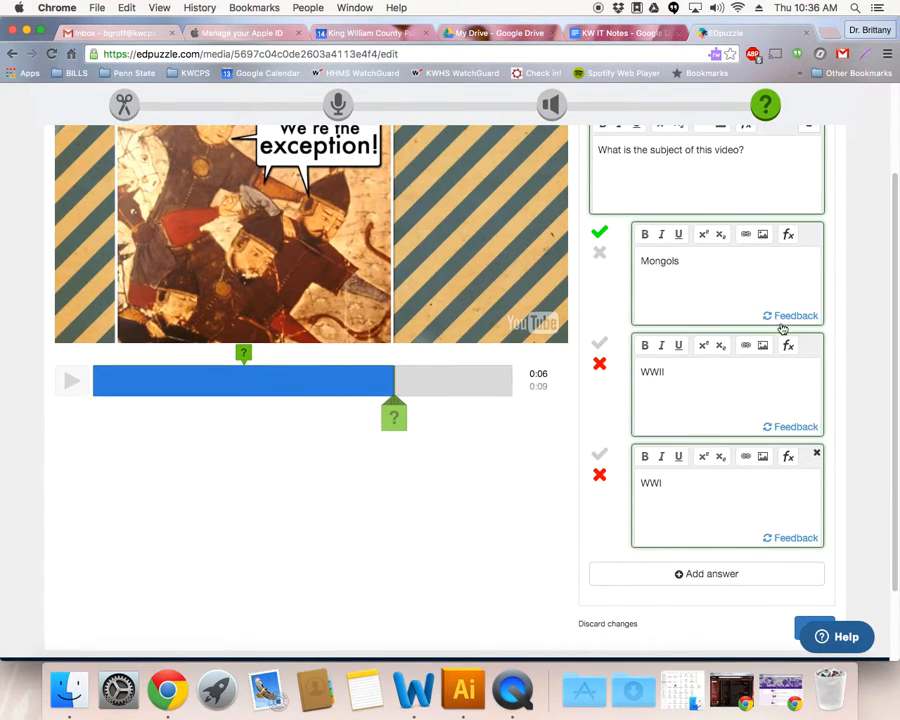
pyautogui.scroll(-1, 770, 550)
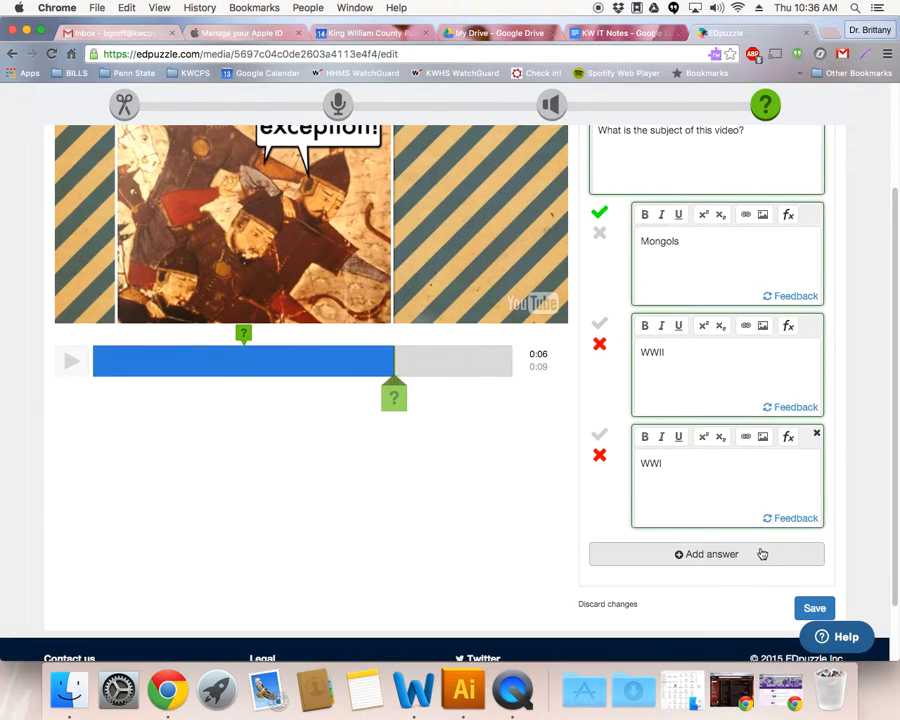
pyautogui.click(814, 607)
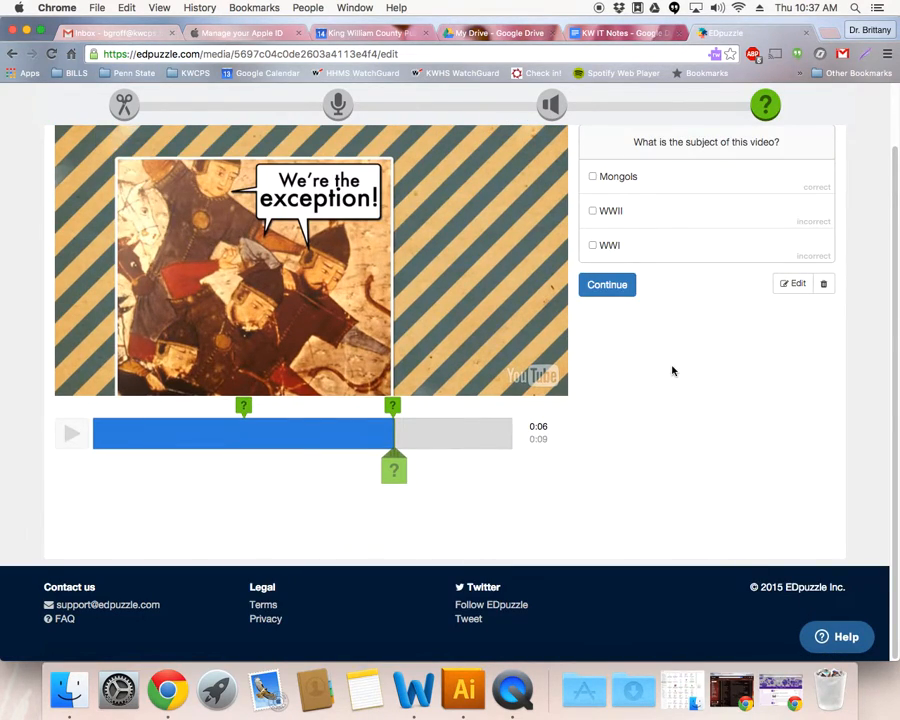
pyautogui.scroll(2, 673, 370)
pyautogui.click(607, 353)
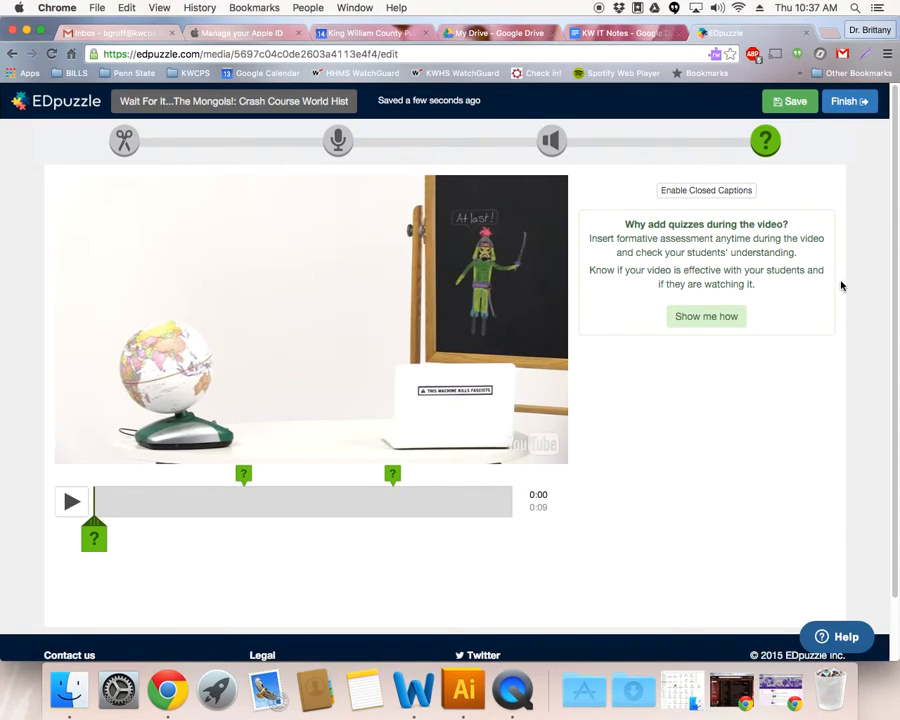
# Step: Finish the lesson and set the test class assignment's due date to Sat Jan 16, 2016
pyautogui.click(844, 105)
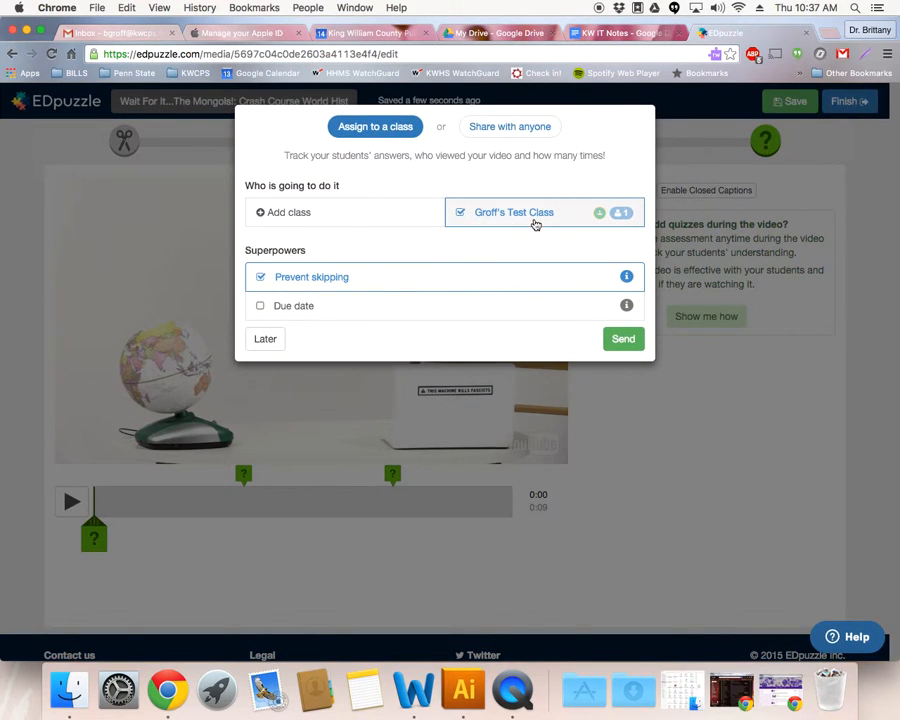
pyautogui.click(316, 309)
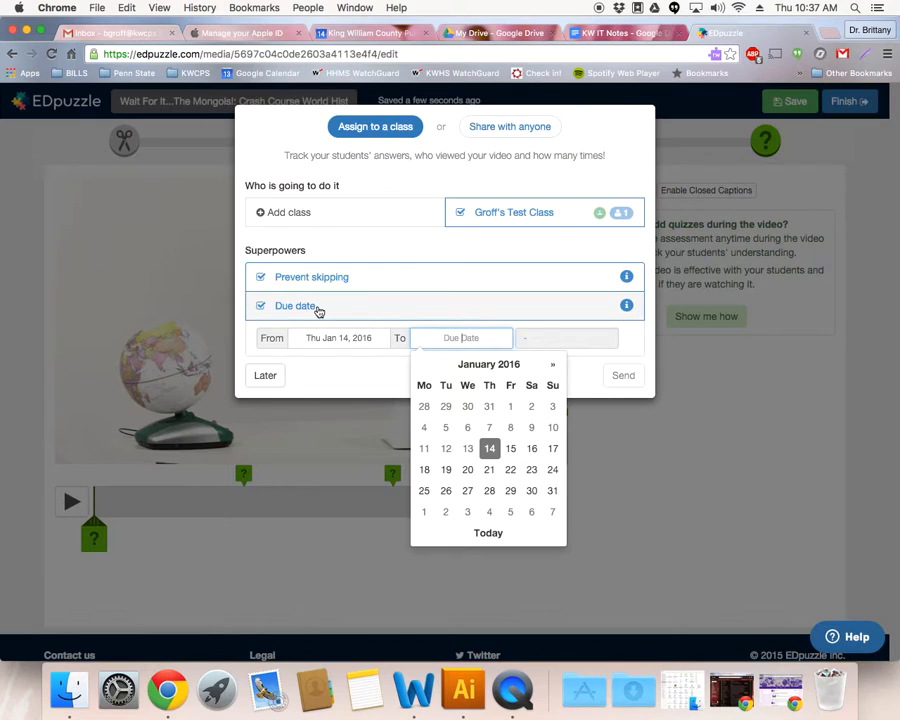
pyautogui.click(531, 450)
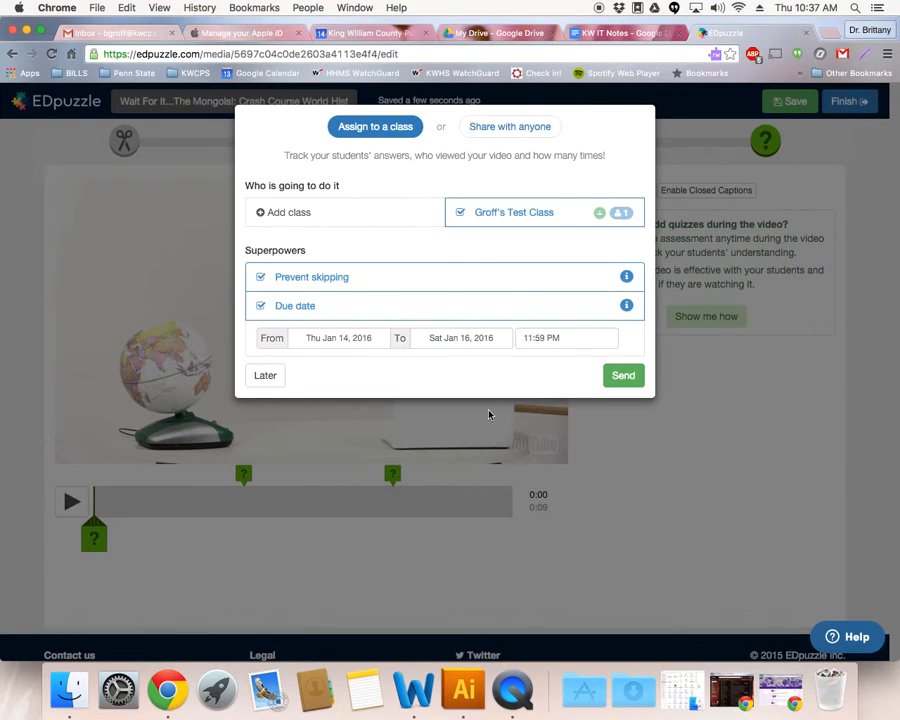
# Step: Send the Mongols assignment to the test class and check its sharing link and embed code options
pyautogui.click(628, 379)
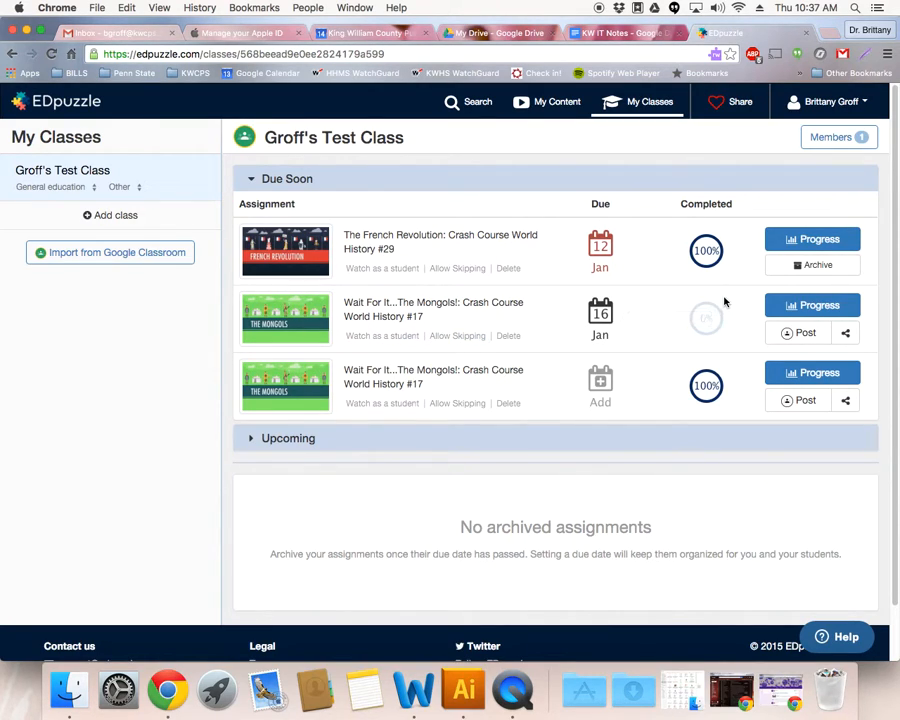
pyautogui.click(848, 336)
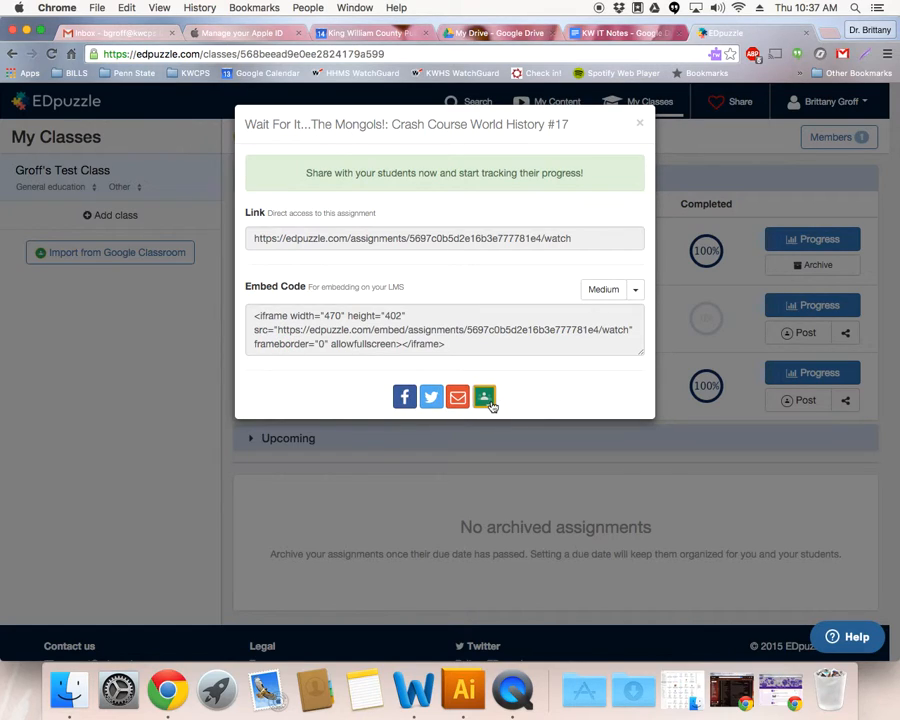
pyautogui.click(640, 124)
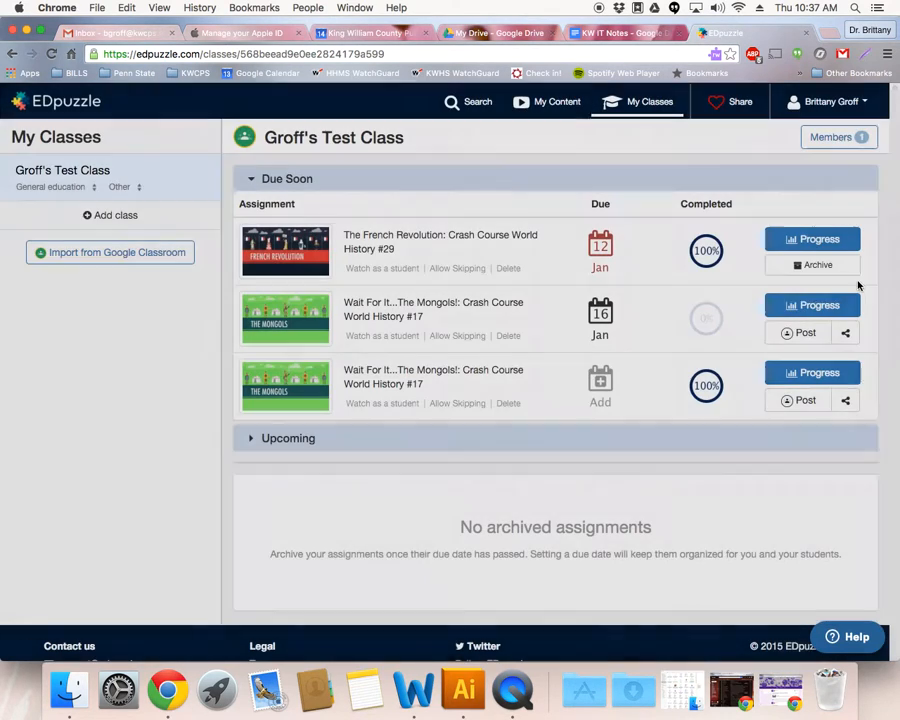
# Step: Post the Mongols assignment due Jan 16 to Google Classroom and view the post in the class stream
pyautogui.click(792, 341)
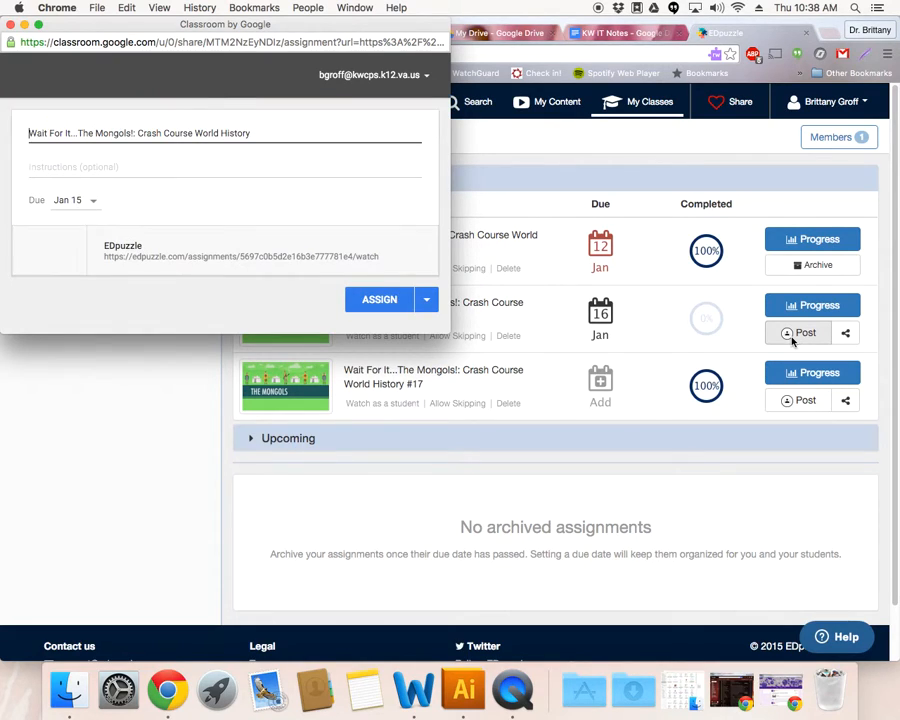
pyautogui.click(377, 306)
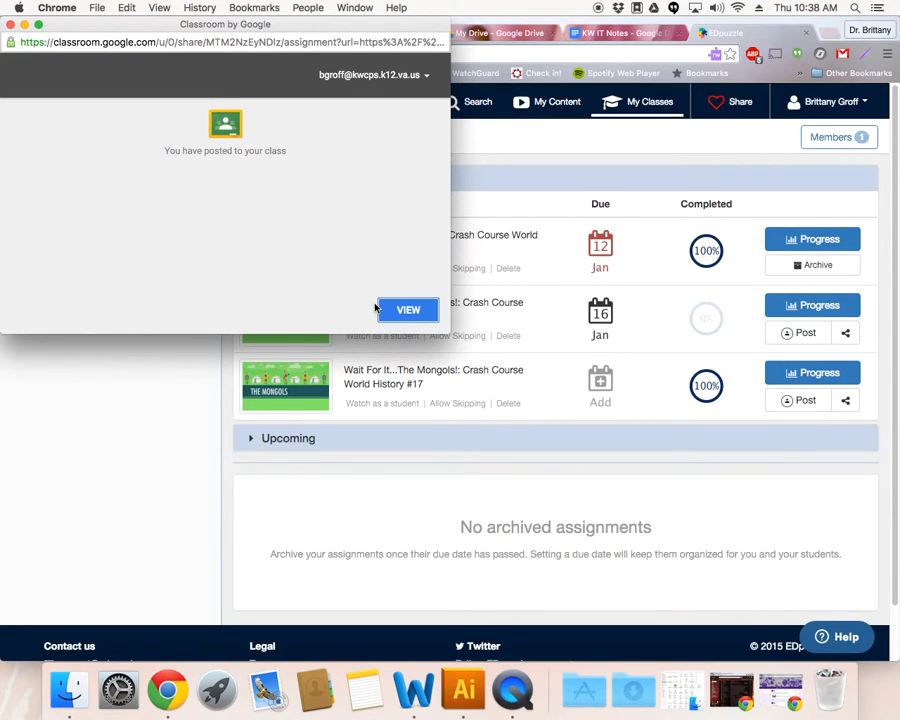
pyautogui.click(406, 309)
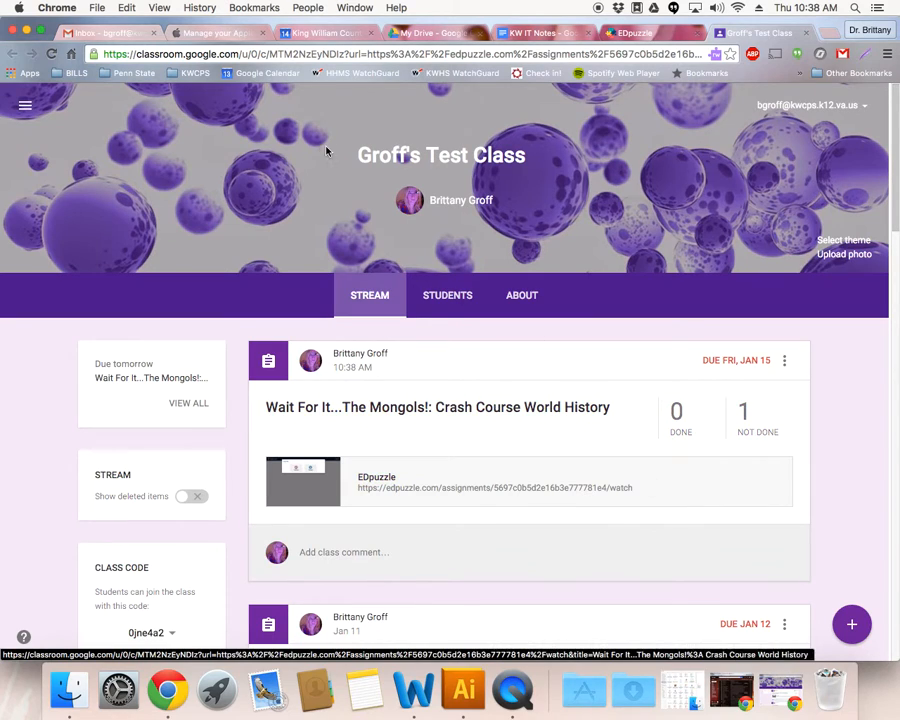
# Step: Switch to the student's Google Classroom window, refresh the class stream and open the Mongols assignment
pyautogui.click(783, 664)
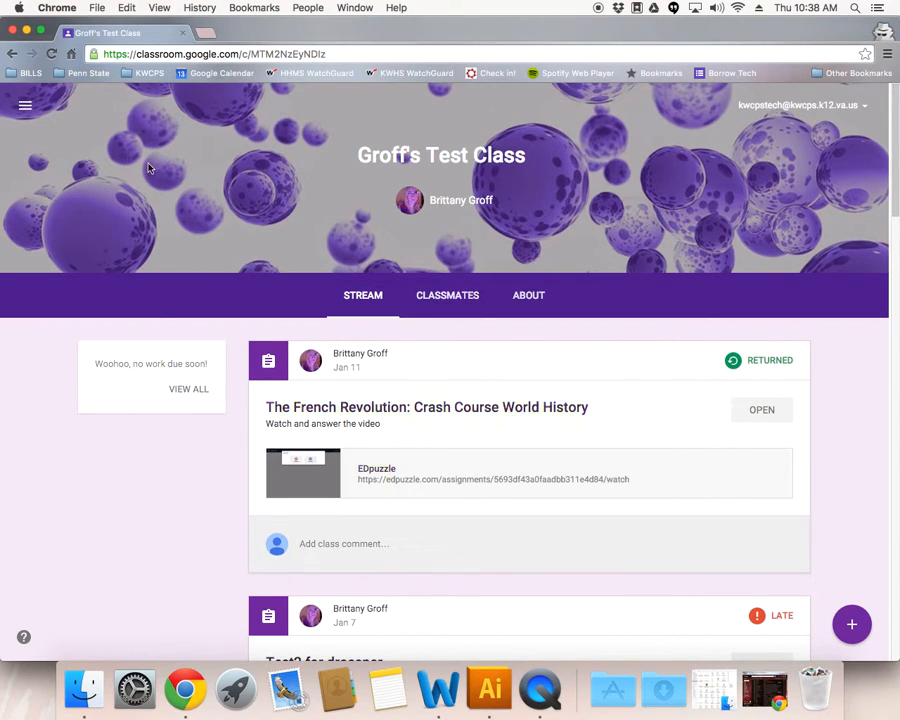
pyautogui.click(51, 53)
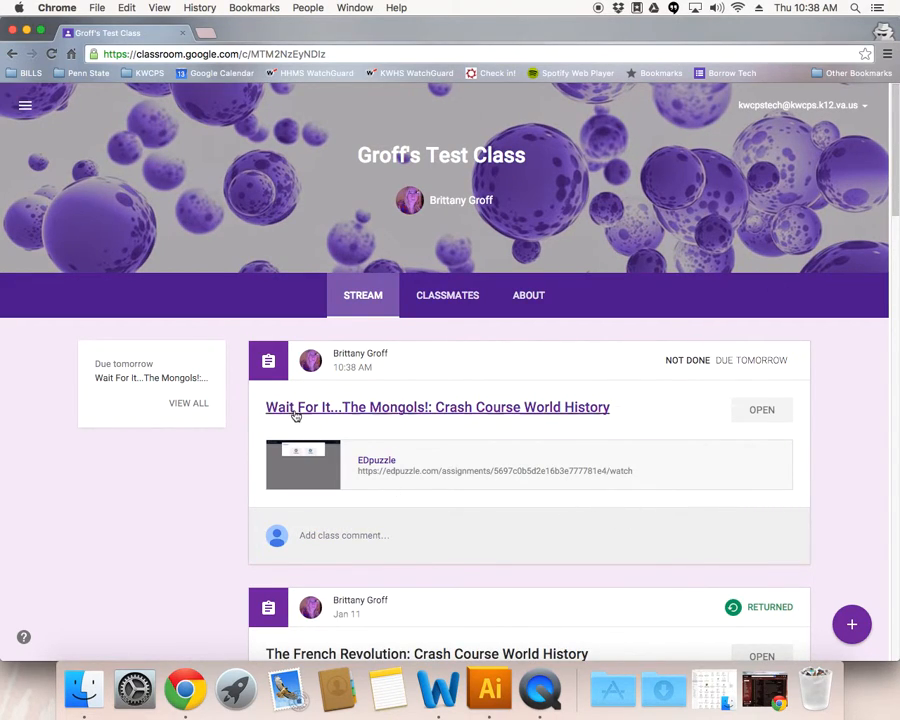
pyautogui.click(776, 418)
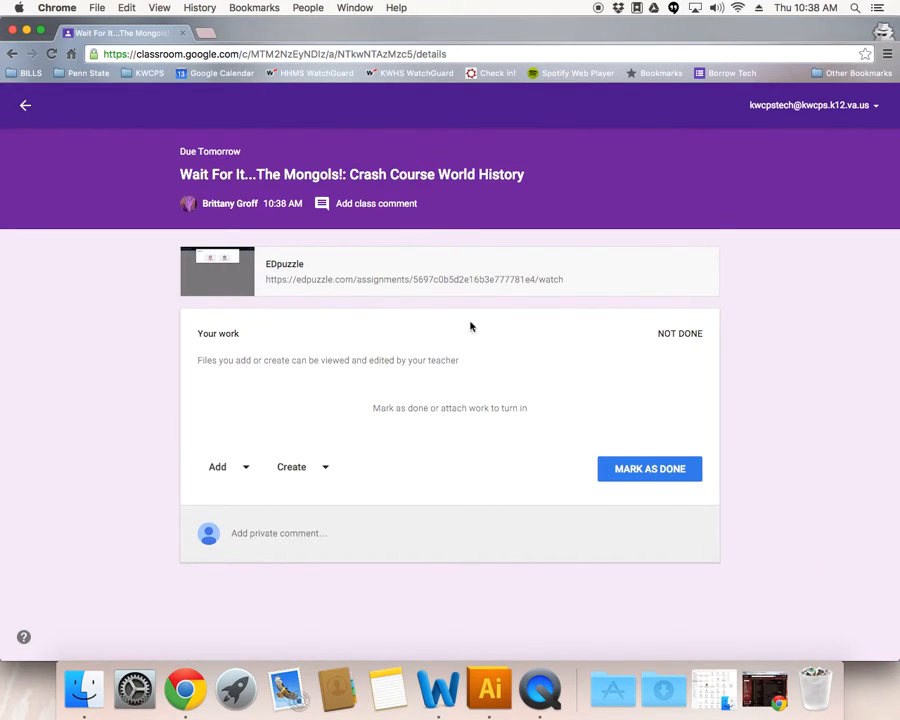
# Step: Open the assignment's EDpuzzle link and log in as a student with the Google account
pyautogui.click(284, 265)
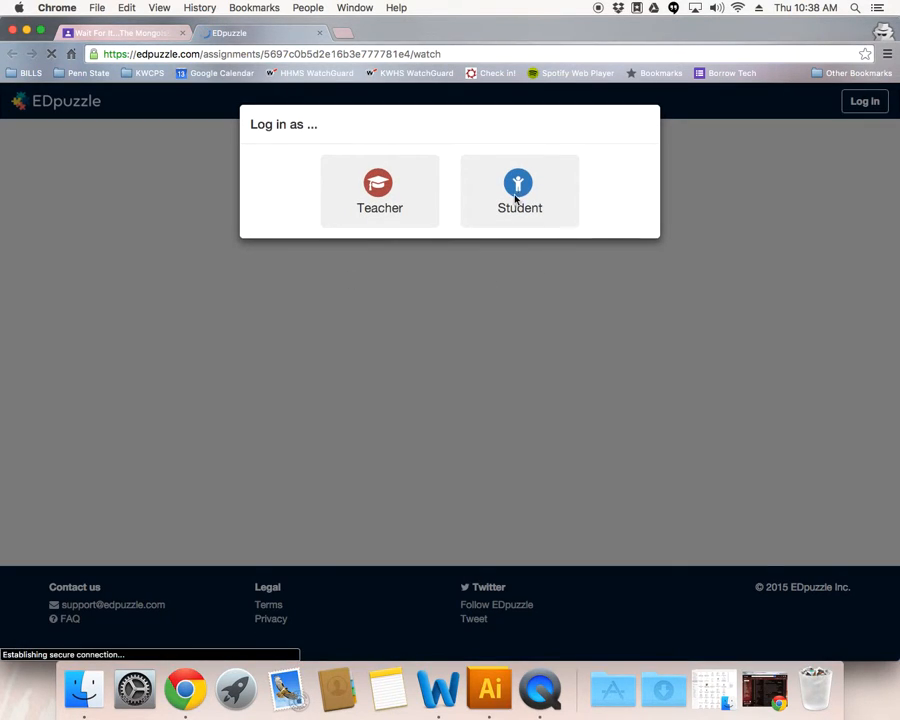
pyautogui.click(517, 188)
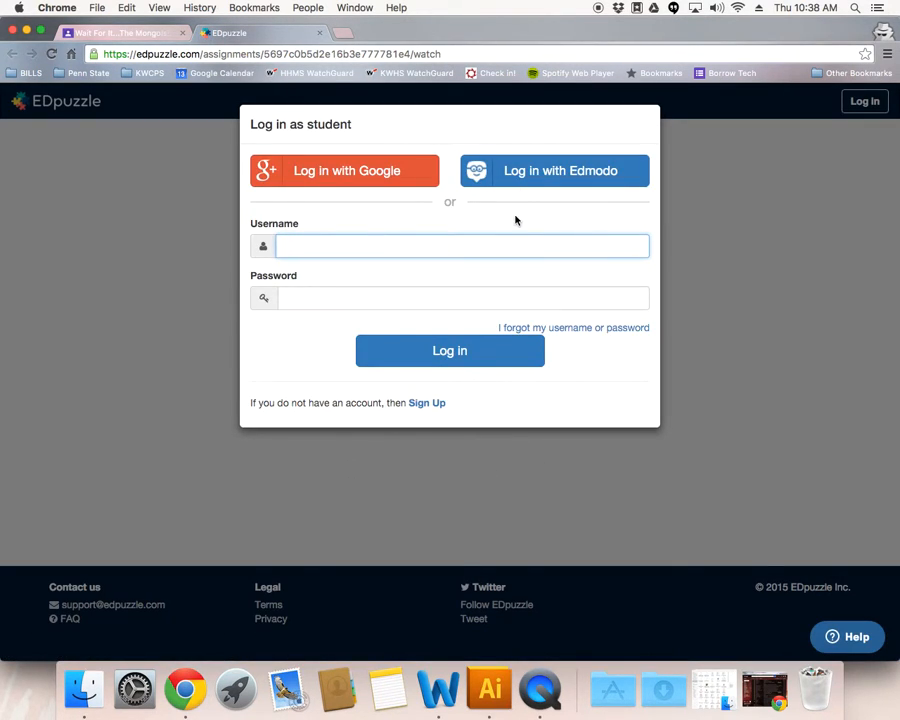
pyautogui.click(381, 181)
pyautogui.click(446, 296)
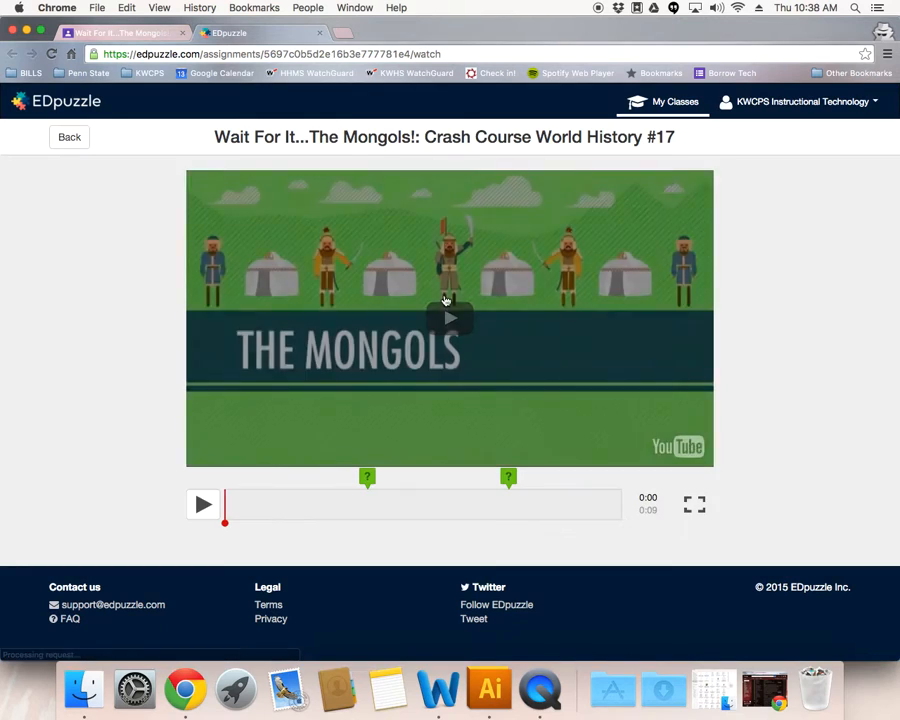
# Step: Play the video, answer "What is this called?" with "Crash course Science", submit it and continue the video
pyautogui.click(446, 316)
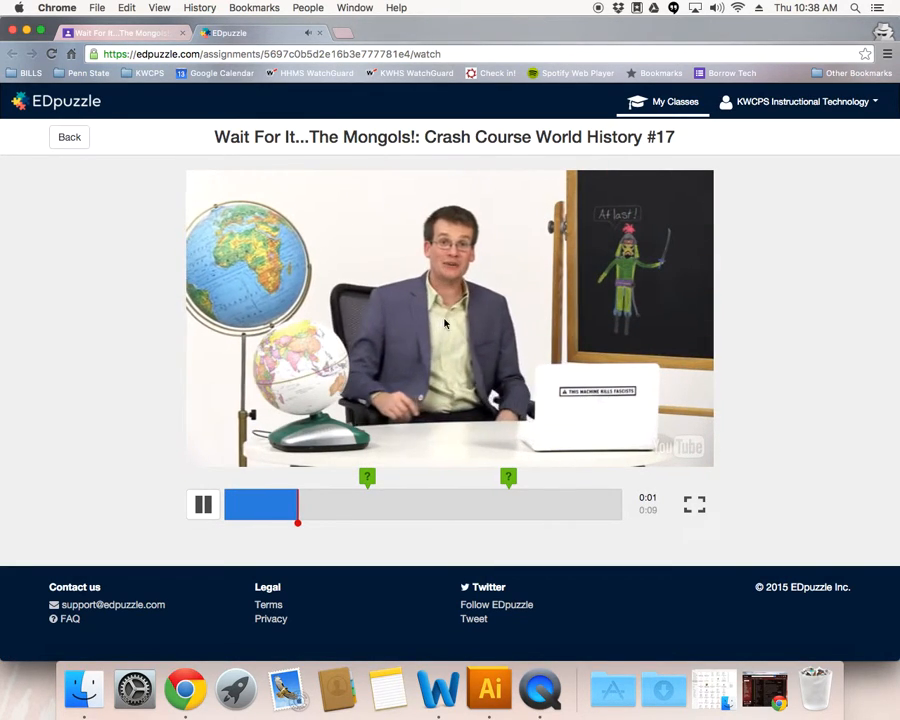
pyautogui.click(763, 226)
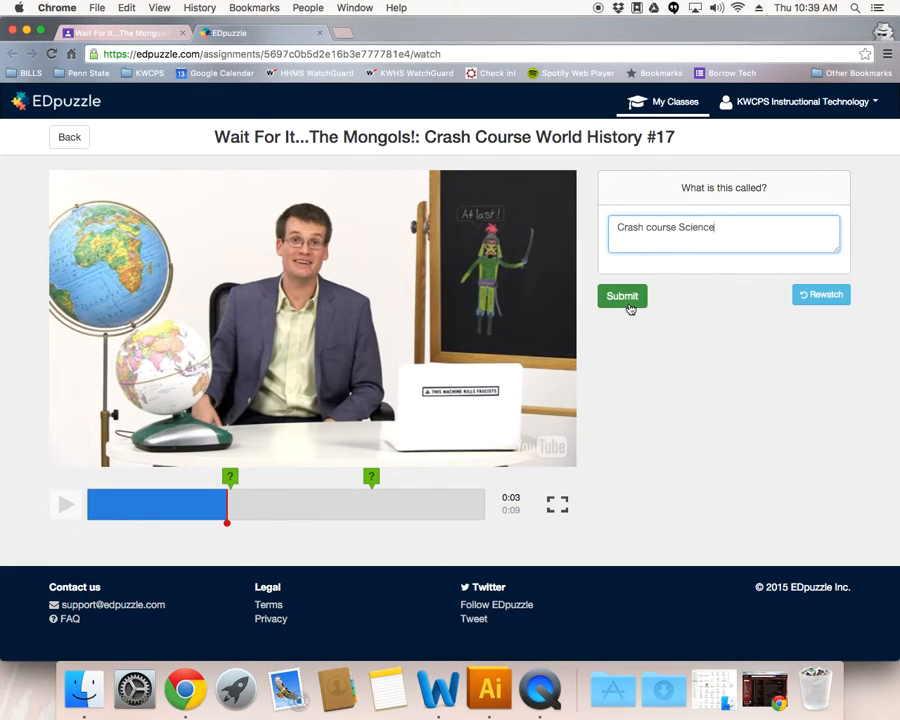
pyautogui.click(622, 297)
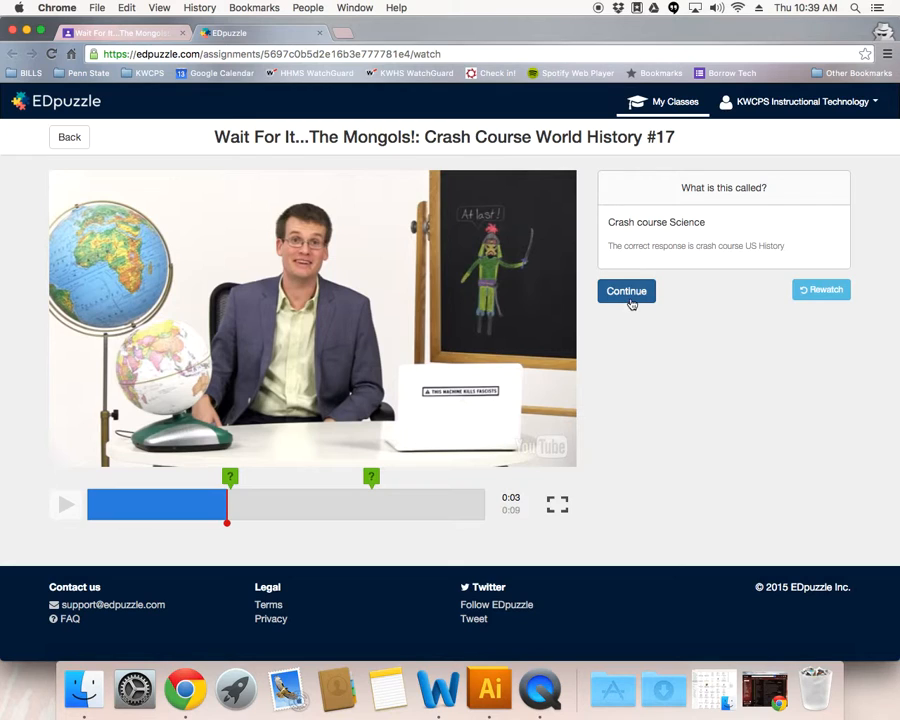
pyautogui.click(629, 300)
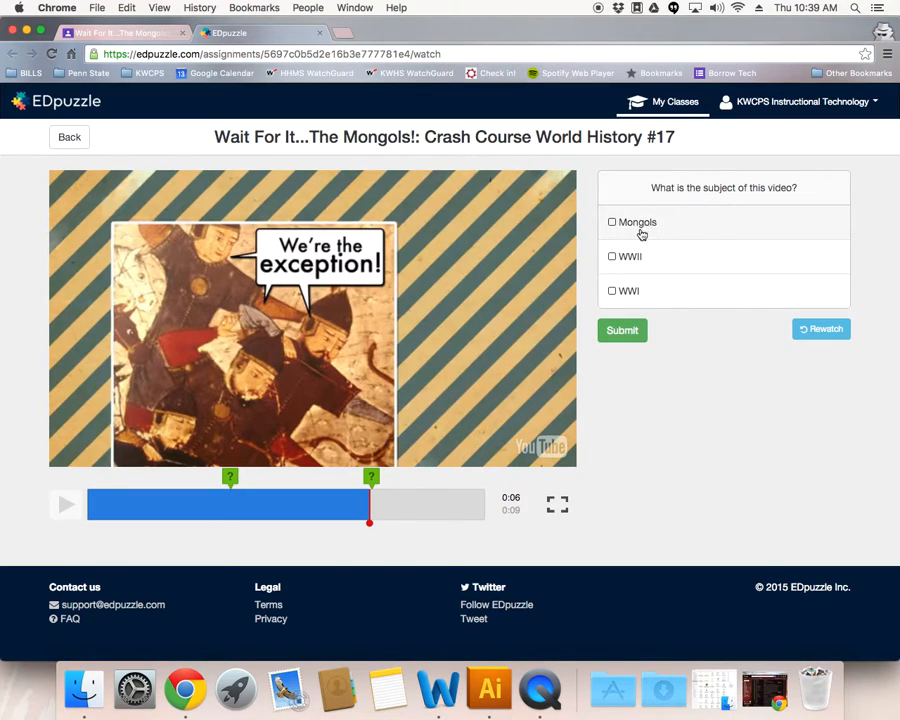
# Step: Answer "What is the subject of this video?" with WWII, submit it and continue the video
pyautogui.click(633, 262)
pyautogui.click(624, 338)
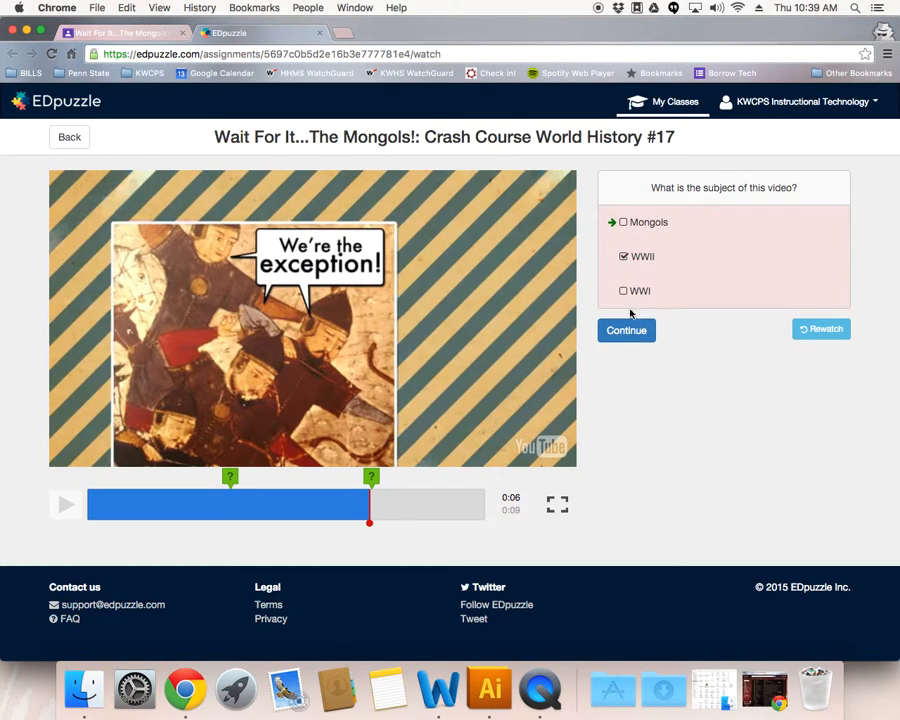
pyautogui.click(630, 336)
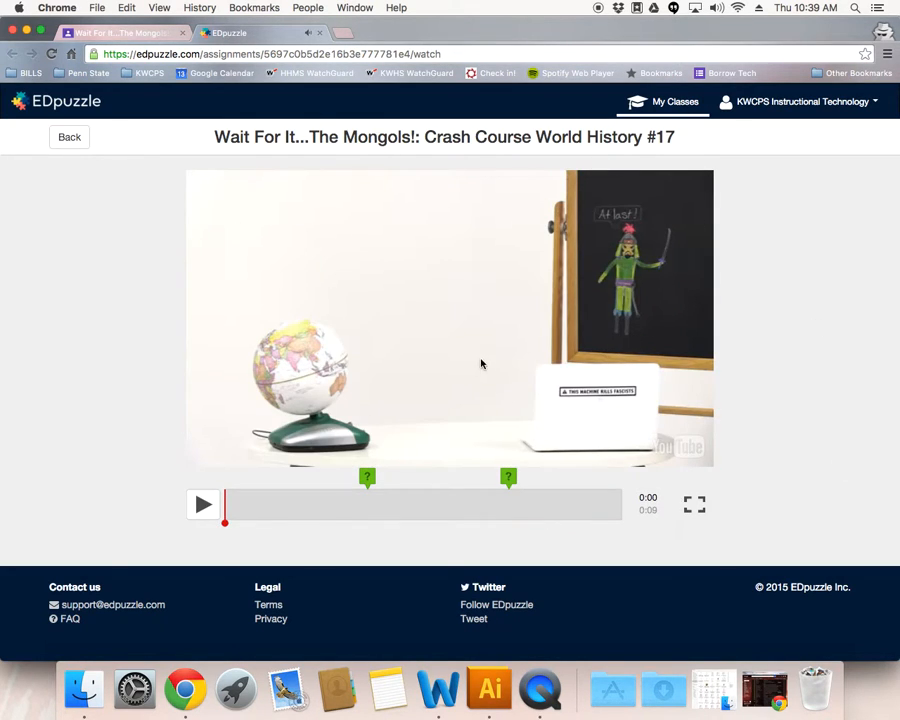
# Step: Return to the assignment in the student's Google Classroom and mark it as done
pyautogui.click(116, 38)
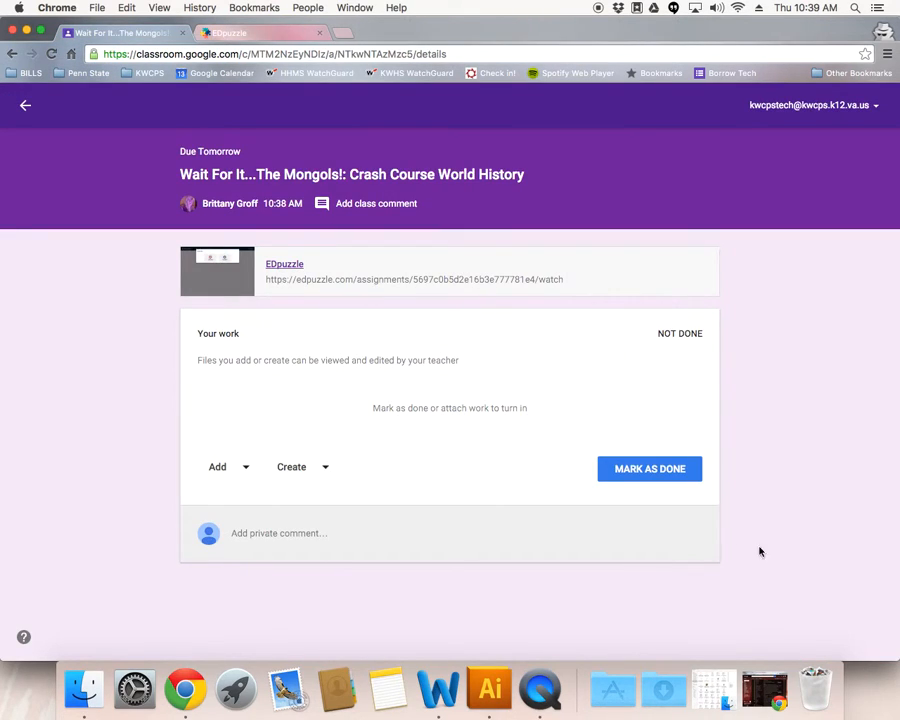
pyautogui.click(645, 477)
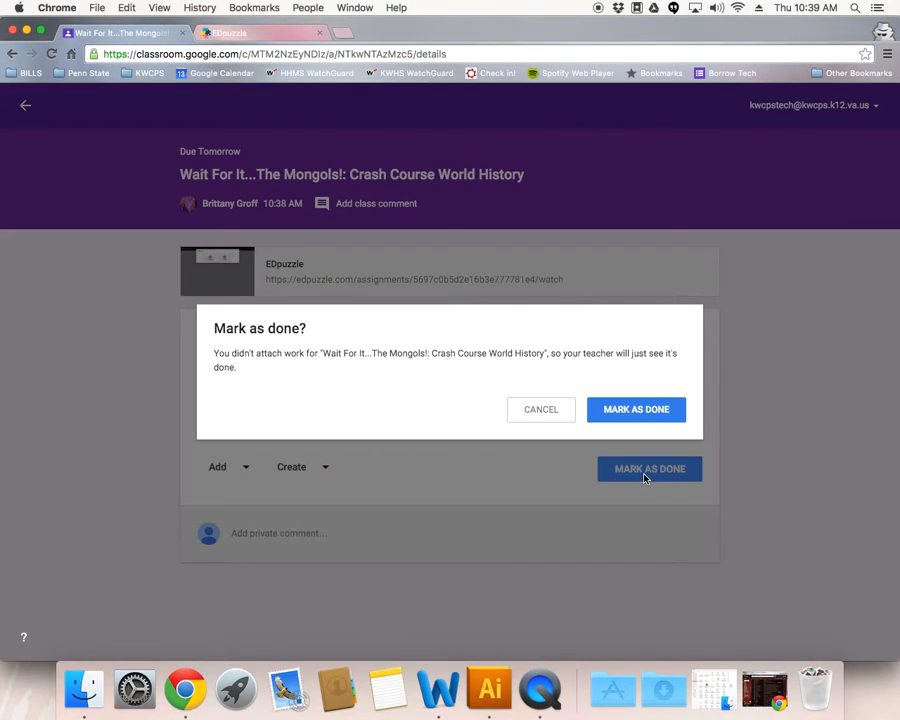
pyautogui.click(633, 412)
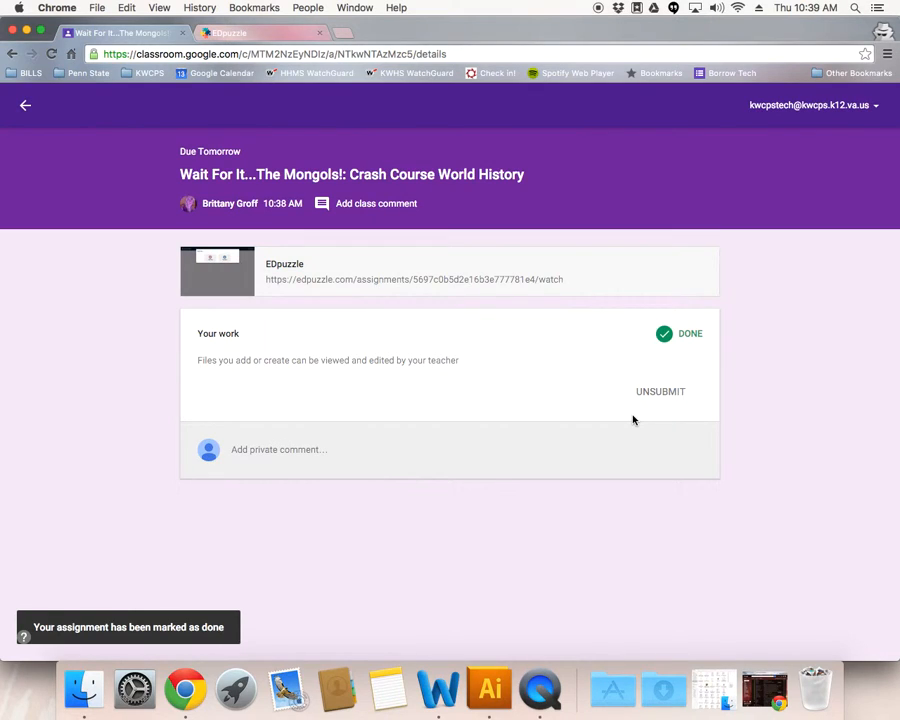
# Step: Go back to the teacher's Google Classroom window and open the done submissions for the Mongols assignment
pyautogui.click(27, 33)
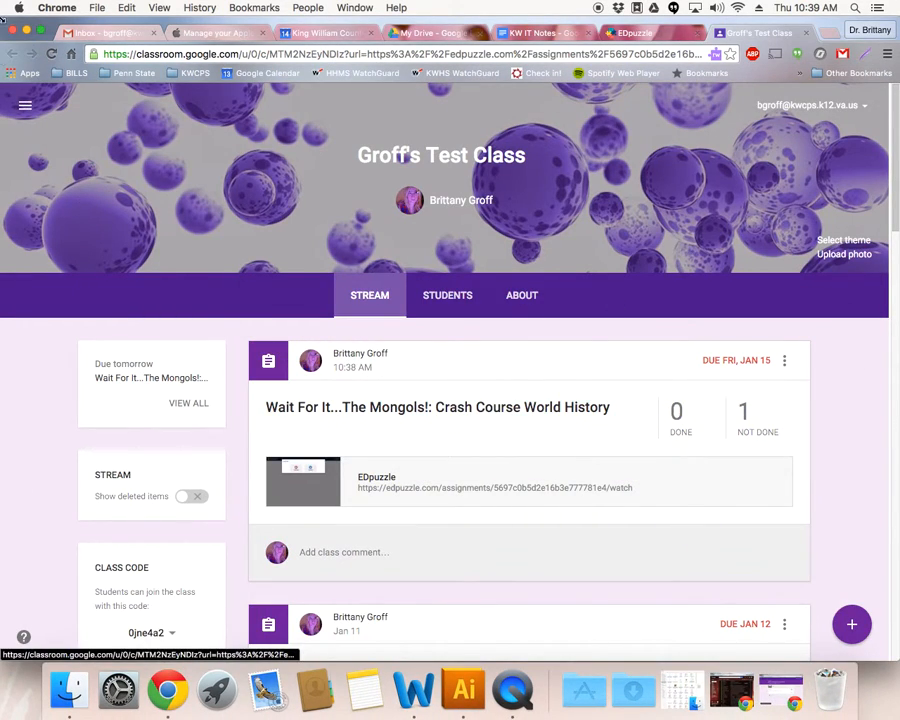
pyautogui.click(534, 300)
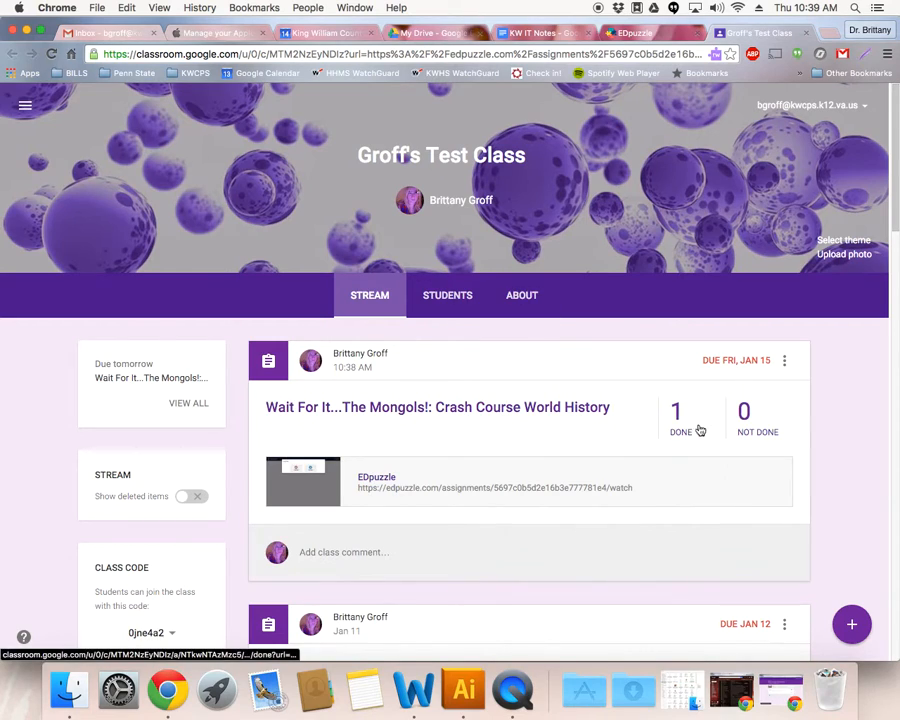
pyautogui.click(684, 430)
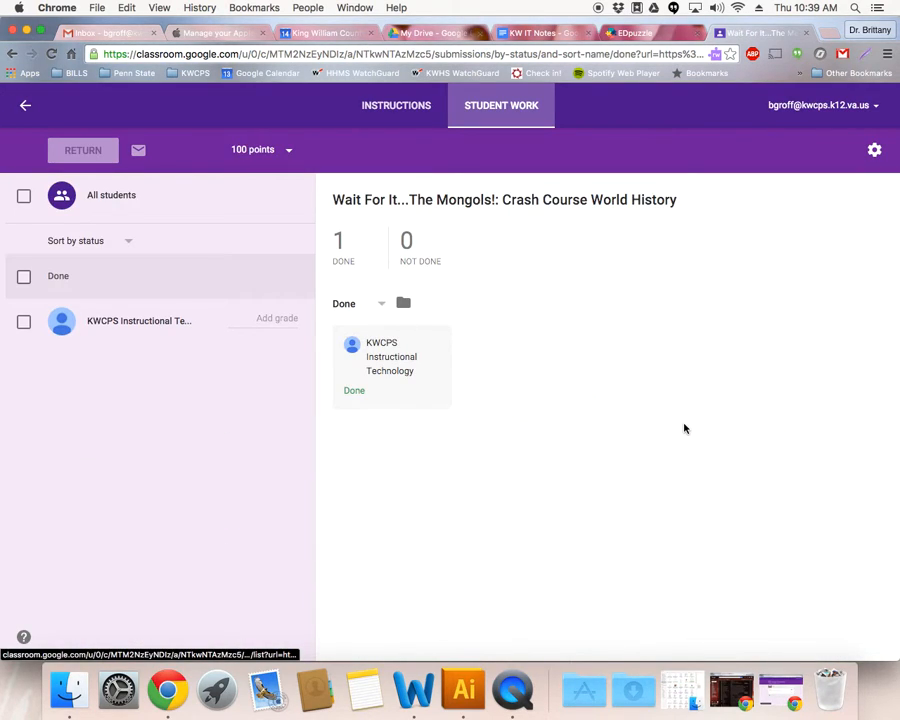
# Step: Switch to EDpuzzle, reload the class page, dismiss the school search and open the student's progress on the Jan 16 Mongols assignment
pyautogui.click(640, 33)
pyautogui.click(52, 54)
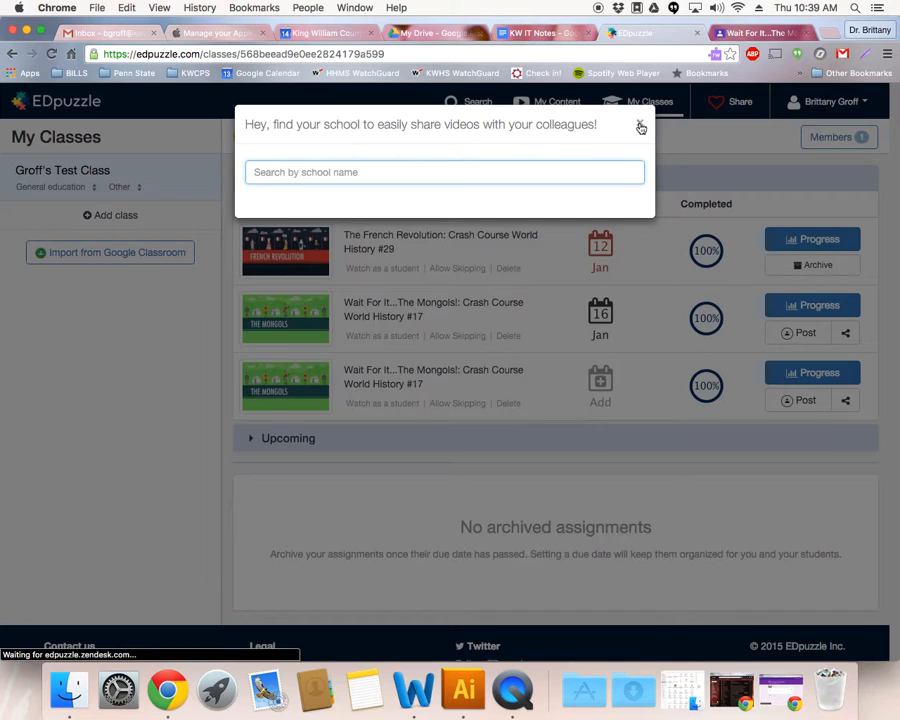
pyautogui.click(640, 125)
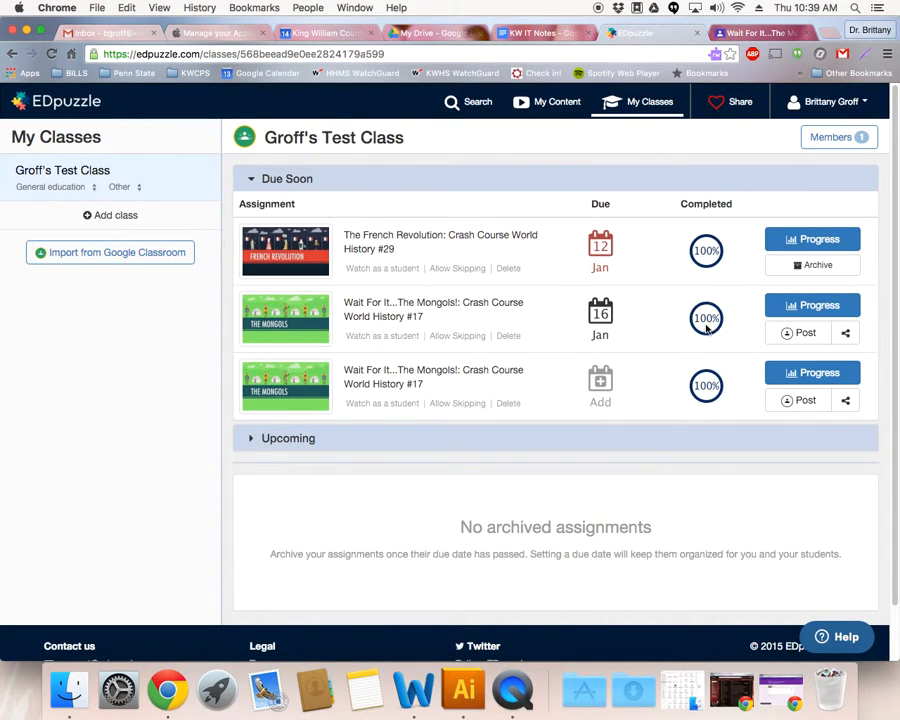
pyautogui.click(790, 306)
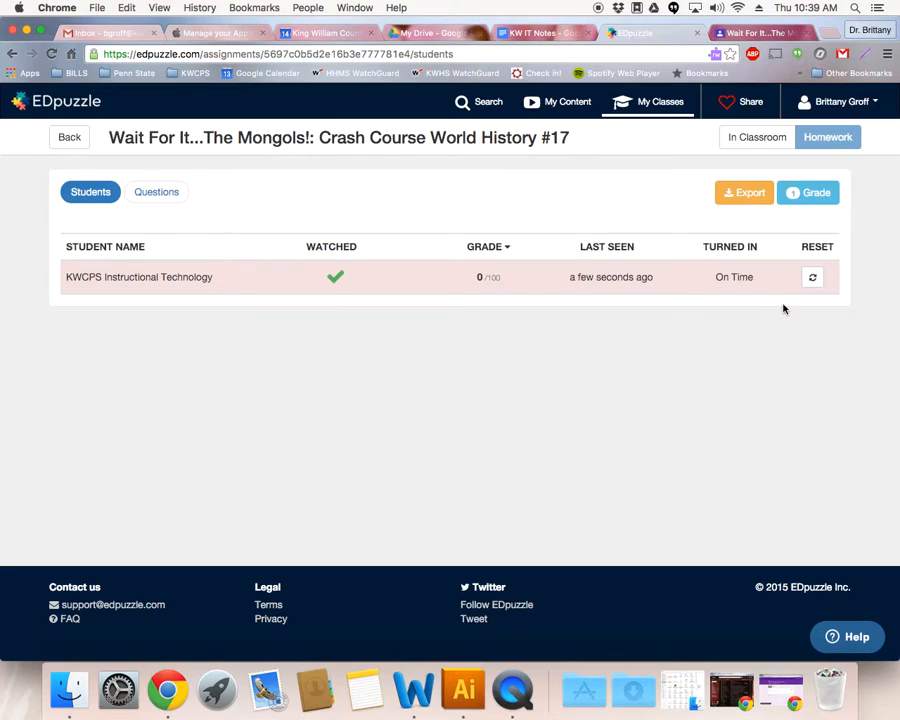
pyautogui.click(128, 281)
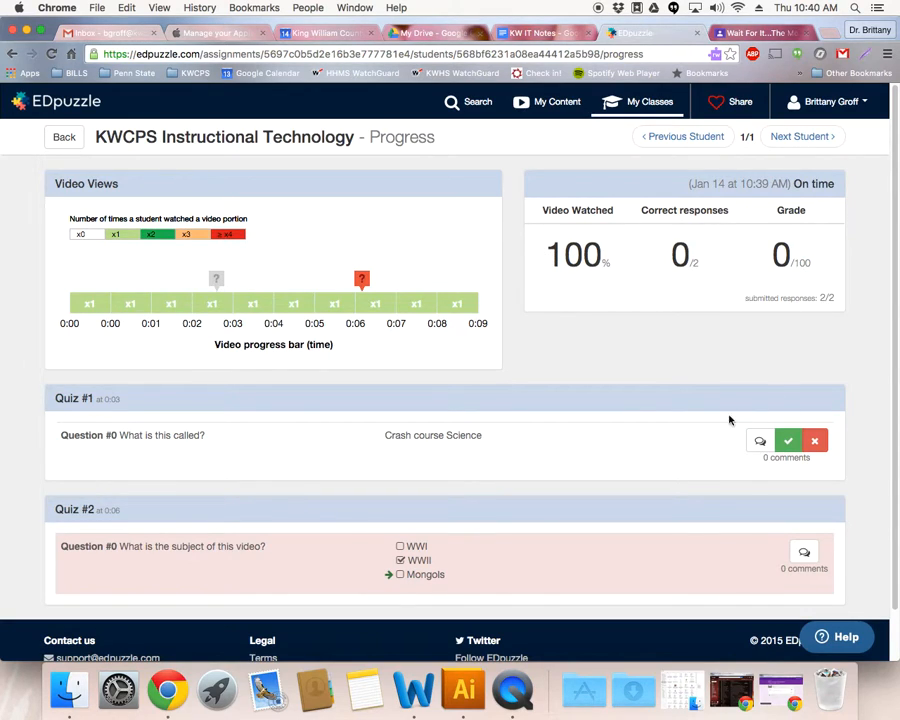
# Step: Mark the student's open-ended answer to "What is this called?" as correct and review the updated results
pyautogui.scroll(-1, 661, 424)
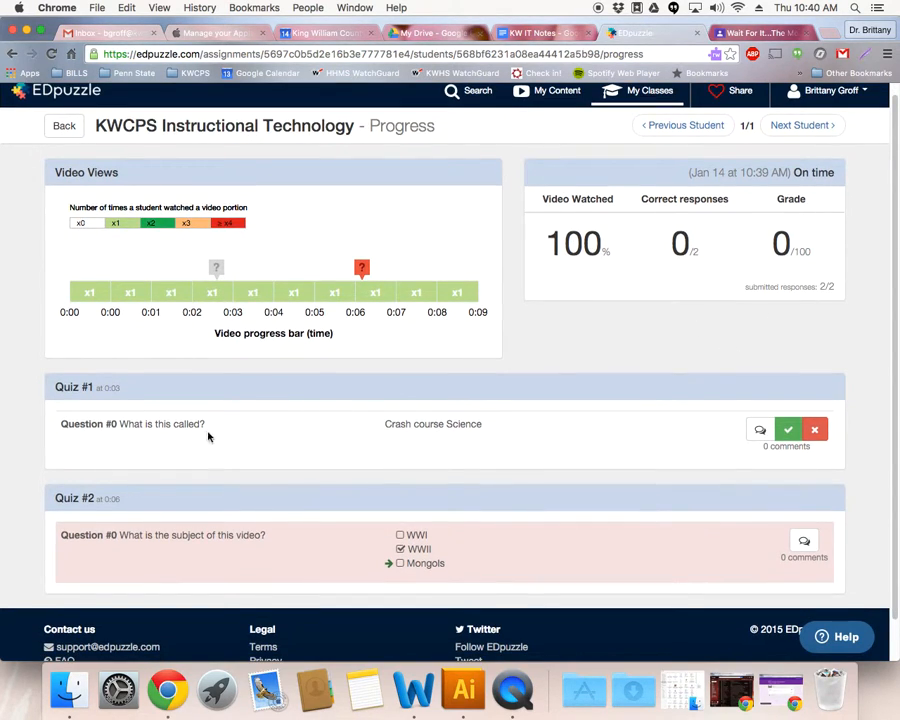
pyautogui.click(788, 436)
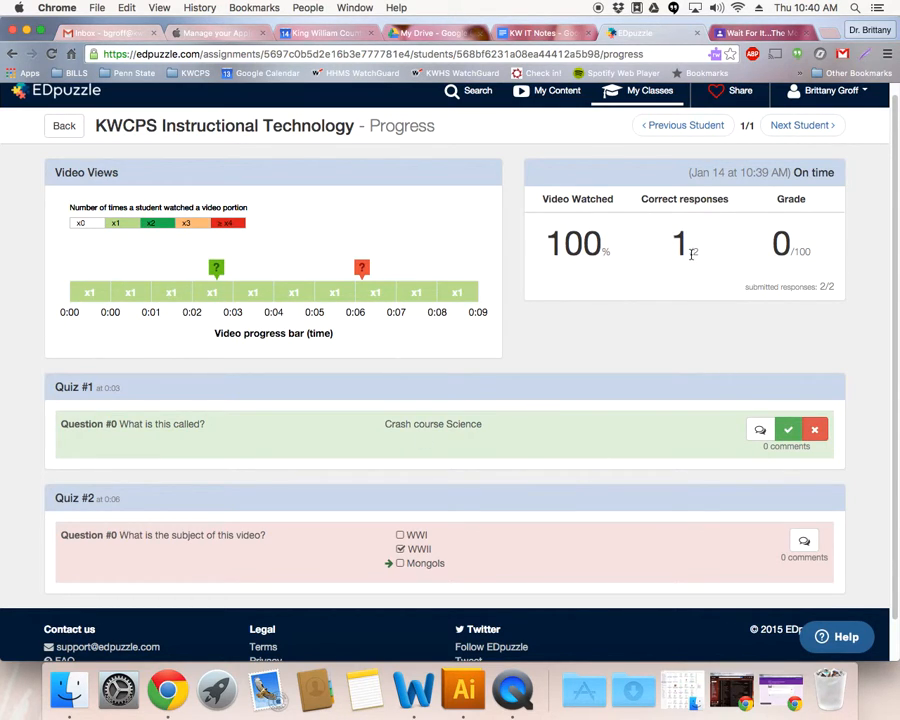
pyautogui.scroll(-1, 655, 350)
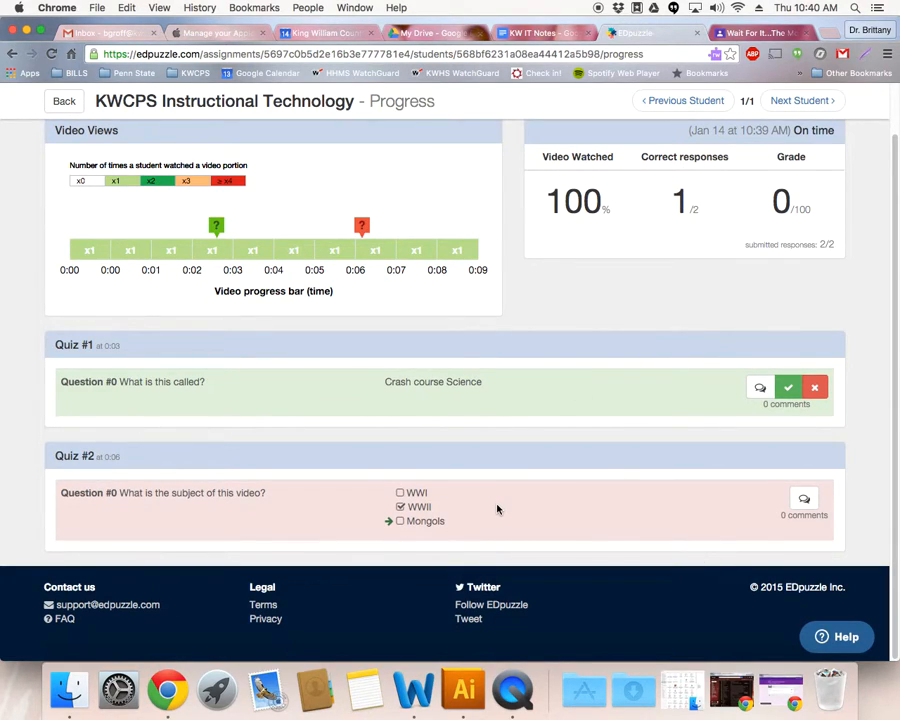
pyautogui.scroll(1, 454, 476)
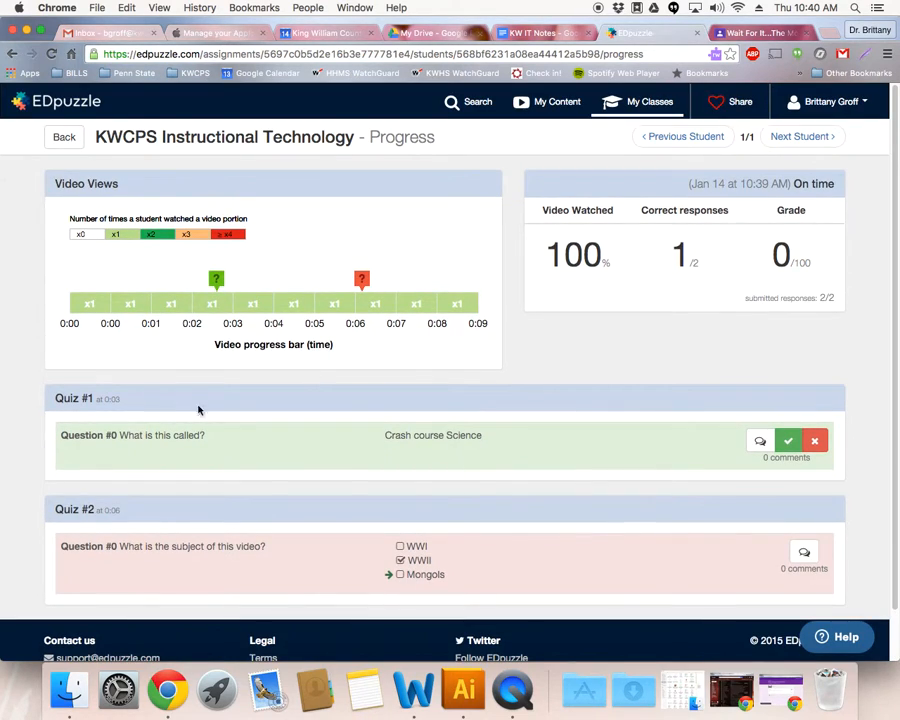
pyautogui.scroll(-1, 563, 438)
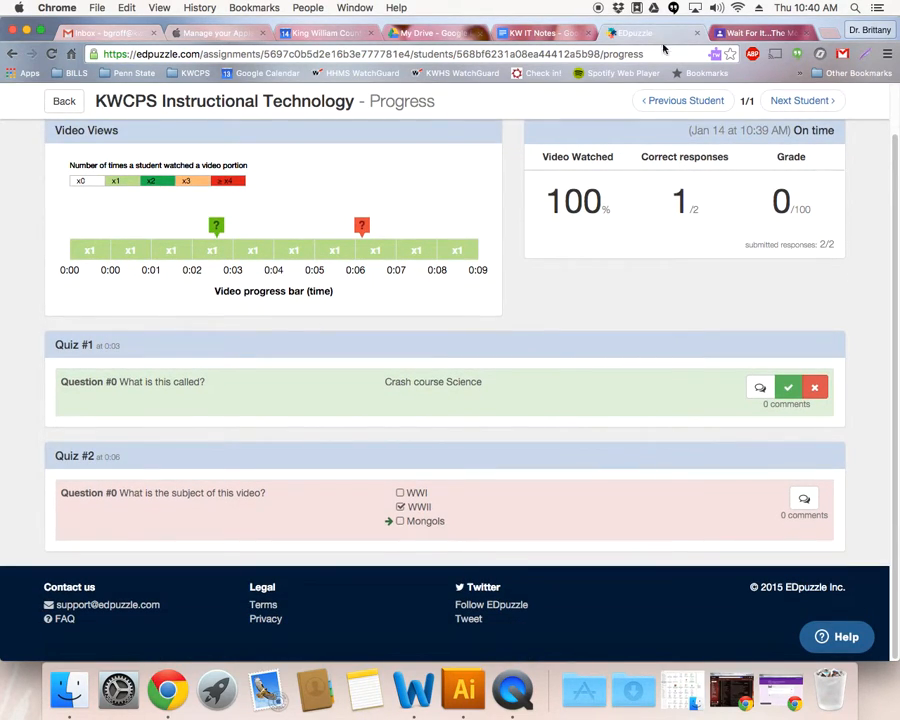
# Step: Switch to Google Classroom and enter a grade of 50 out of 100 for the student's Mongols assignment
pyautogui.click(757, 33)
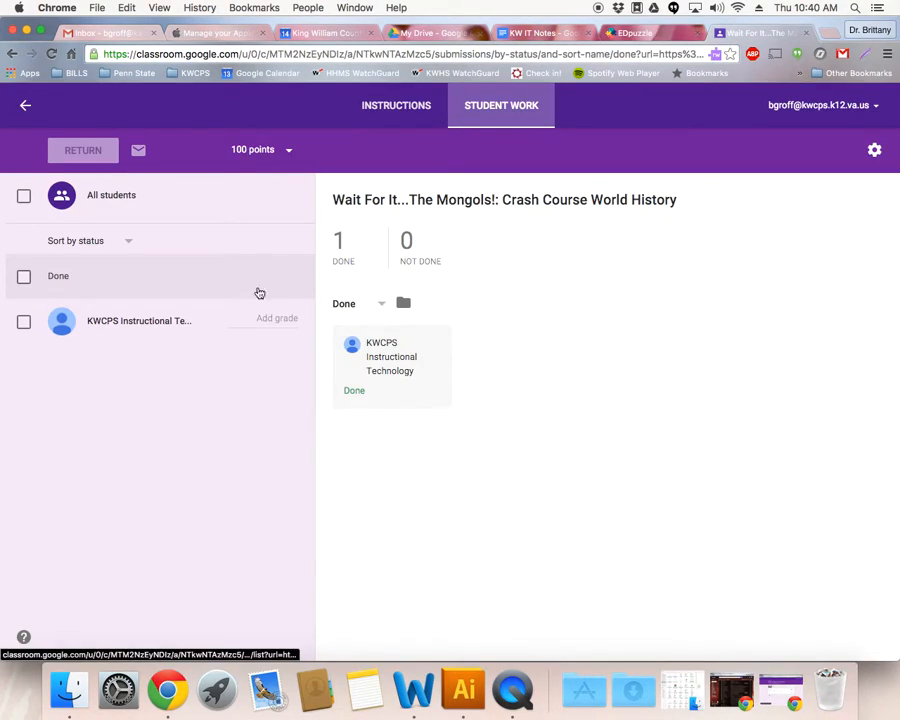
pyautogui.click(270, 318)
pyautogui.write('50')
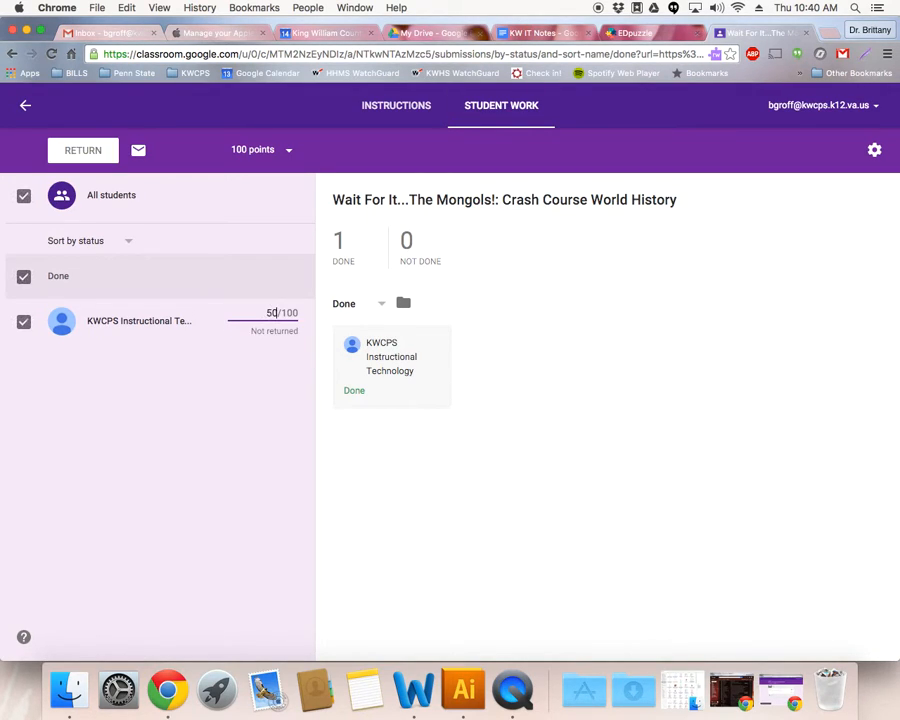
# Step: Return the graded Mongols assignment to the student with the private comment "Got one wrong"
pyautogui.click(528, 358)
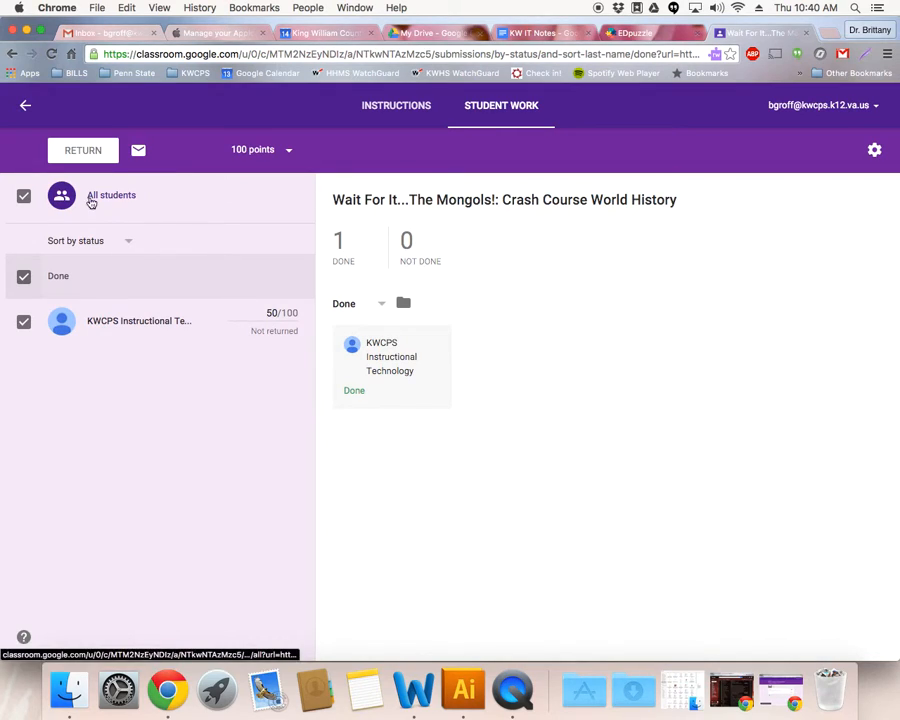
pyautogui.click(76, 155)
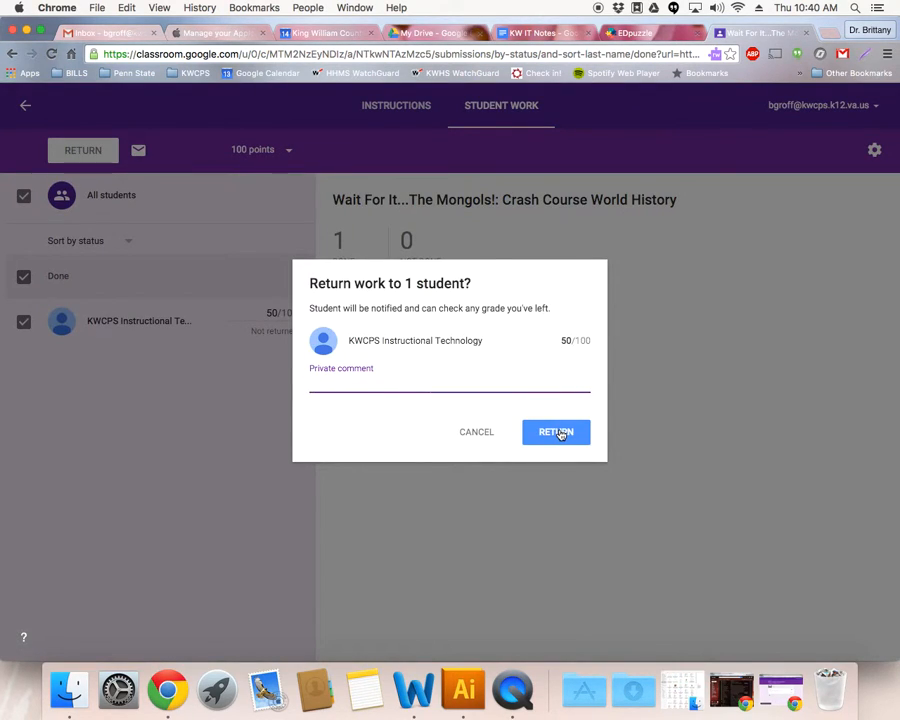
pyautogui.write('Got one wrong')
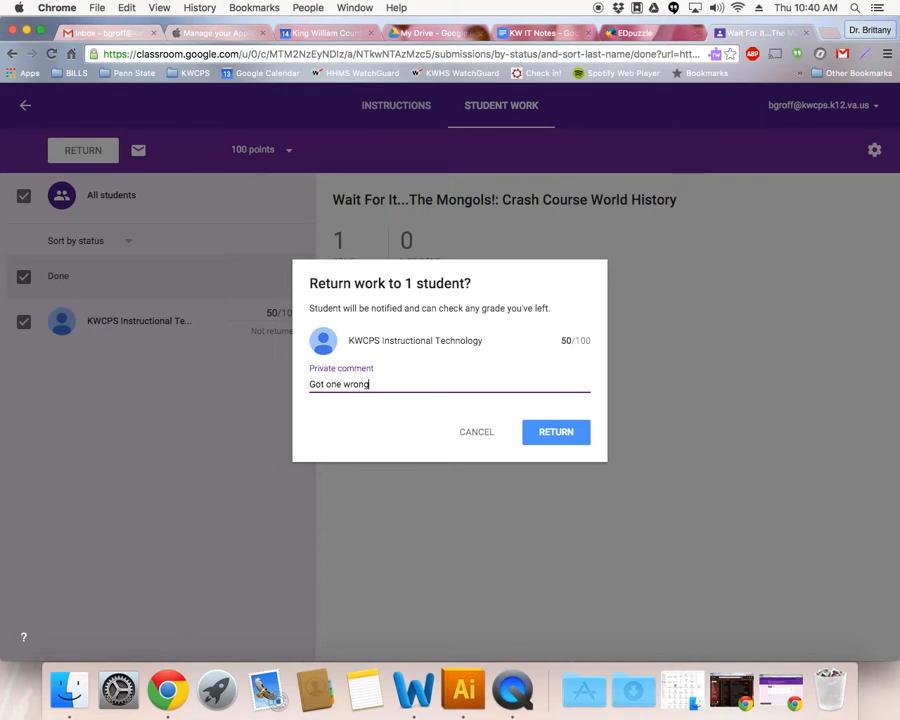
pyautogui.click(566, 440)
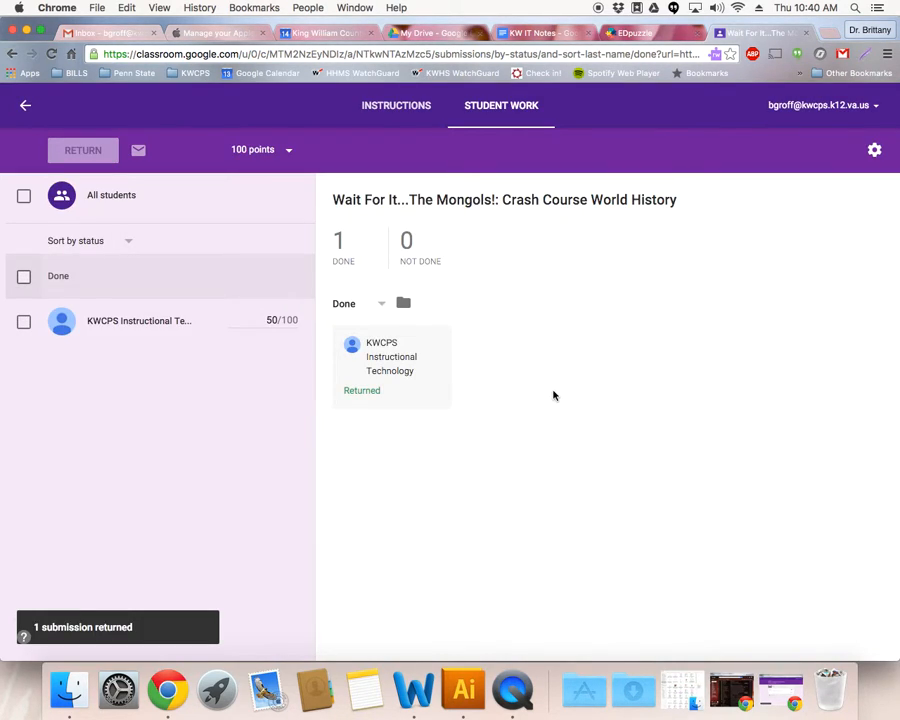
# Step: Switch back to EDpuzzle and review the student's progress page for the Mongols video
pyautogui.click(635, 32)
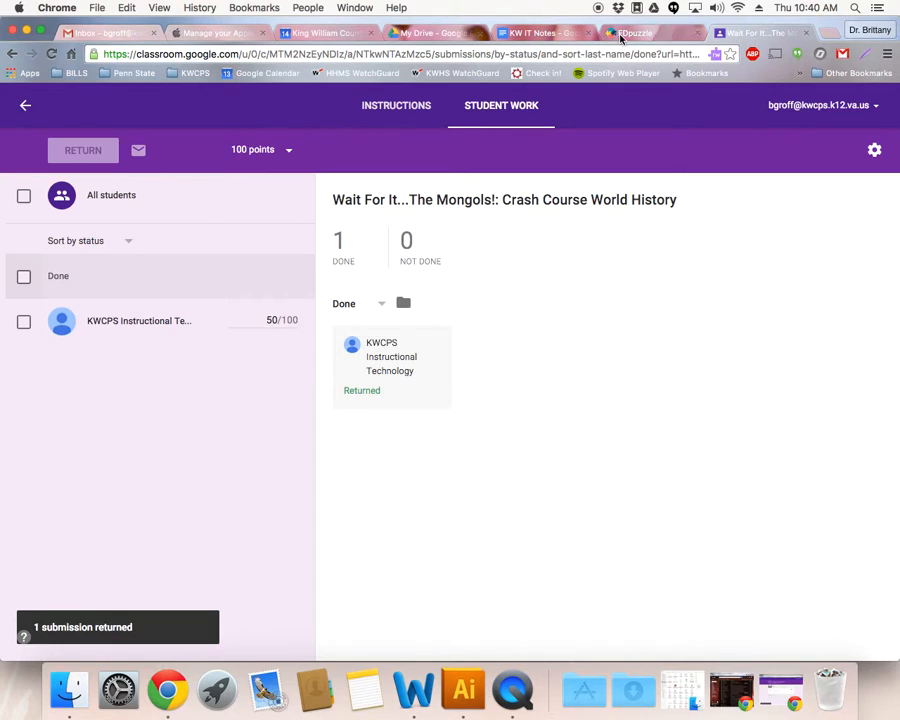
pyautogui.scroll(2, 675, 399)
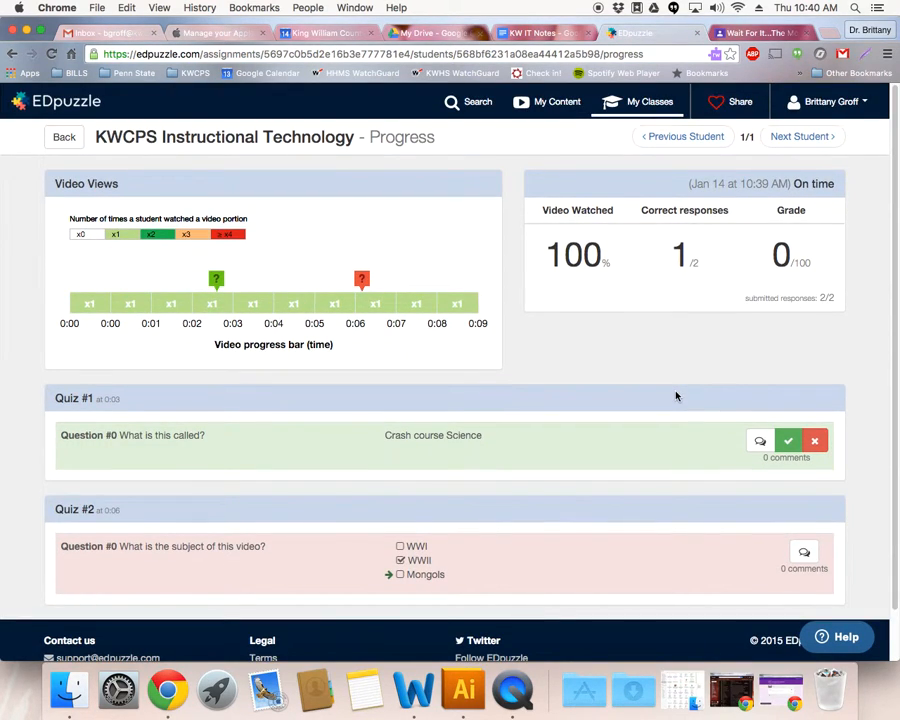